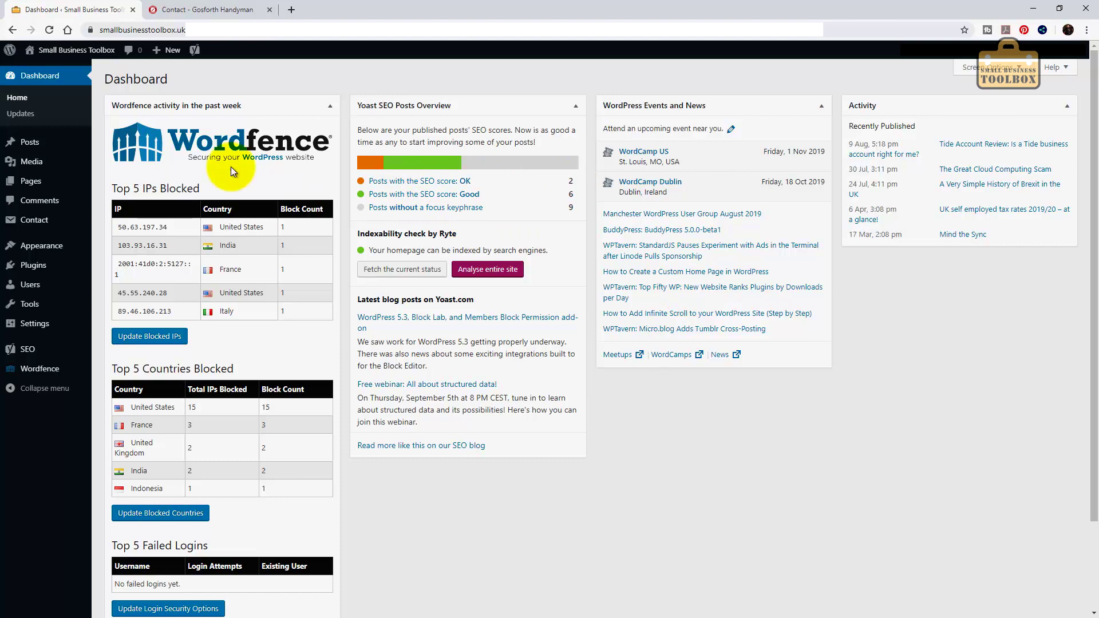
# - Open the Installed Plugins page, showing all 12 plugins active
pyautogui.moveTo(42, 260)
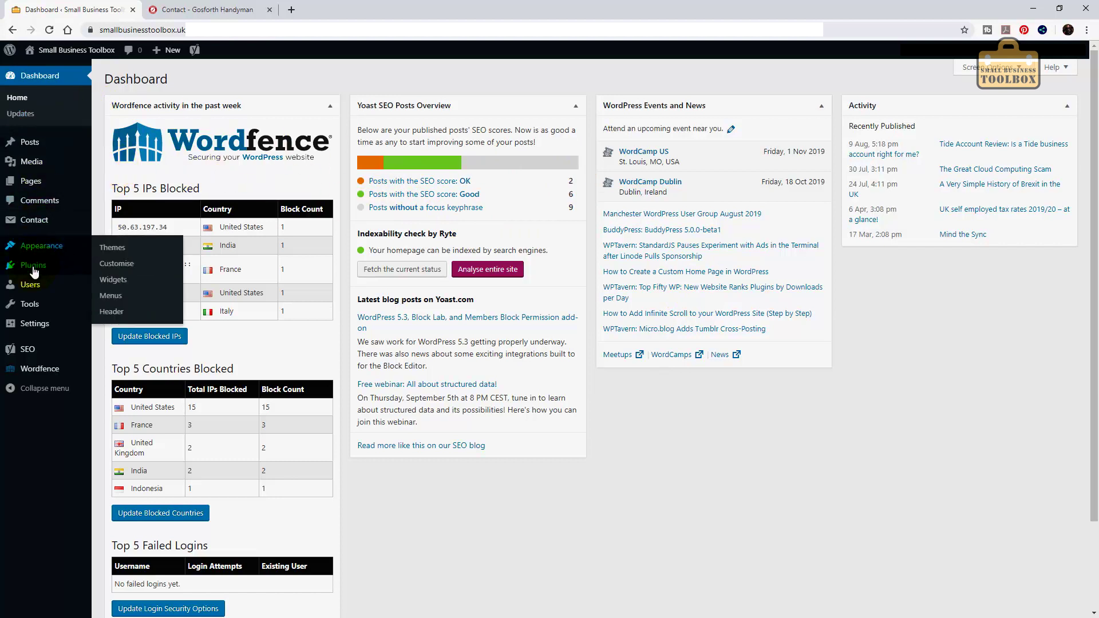
pyautogui.click(36, 271)
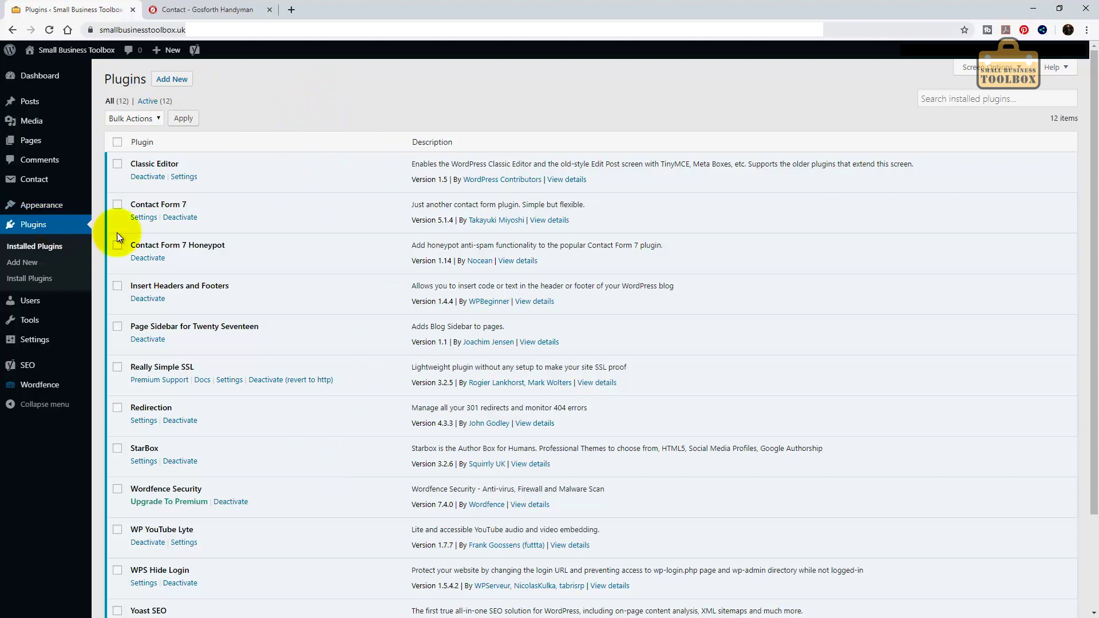
# - Go to the Add Plugins page and put the cursor in the Search plugins box
pyautogui.click(177, 84)
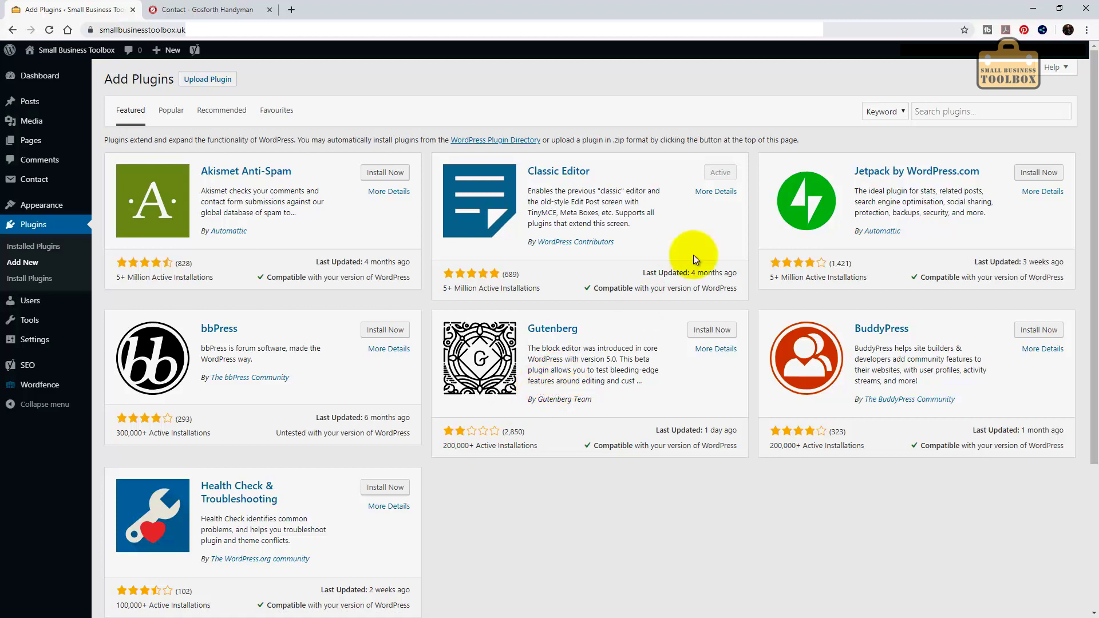
pyautogui.click(939, 113)
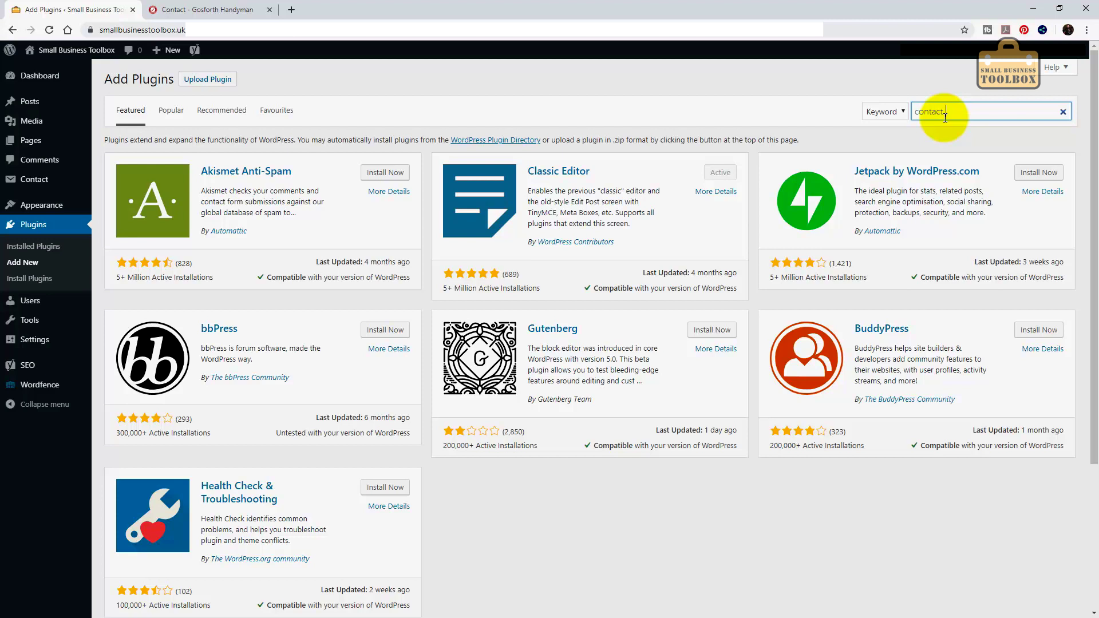
# - Search the plugin directory for 'contact form', with Contact Form 7 listed first as Active
pyautogui.write('contact form 7')
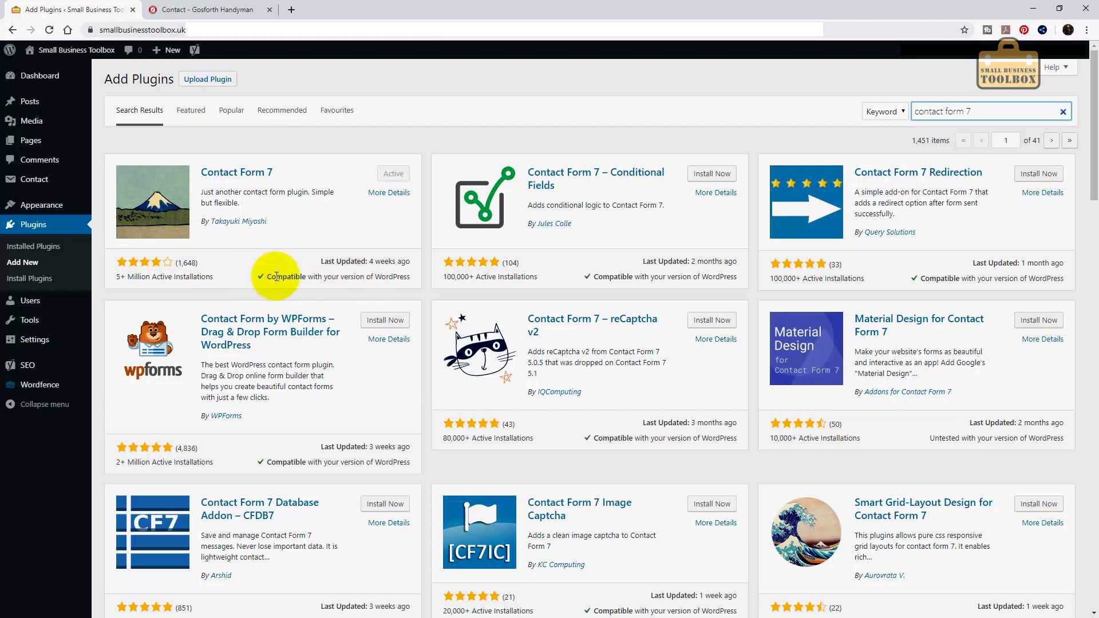
# - Scroll through the 'contact form 7' results and back up to the Contact Form 7 card
pyautogui.click(411, 278)
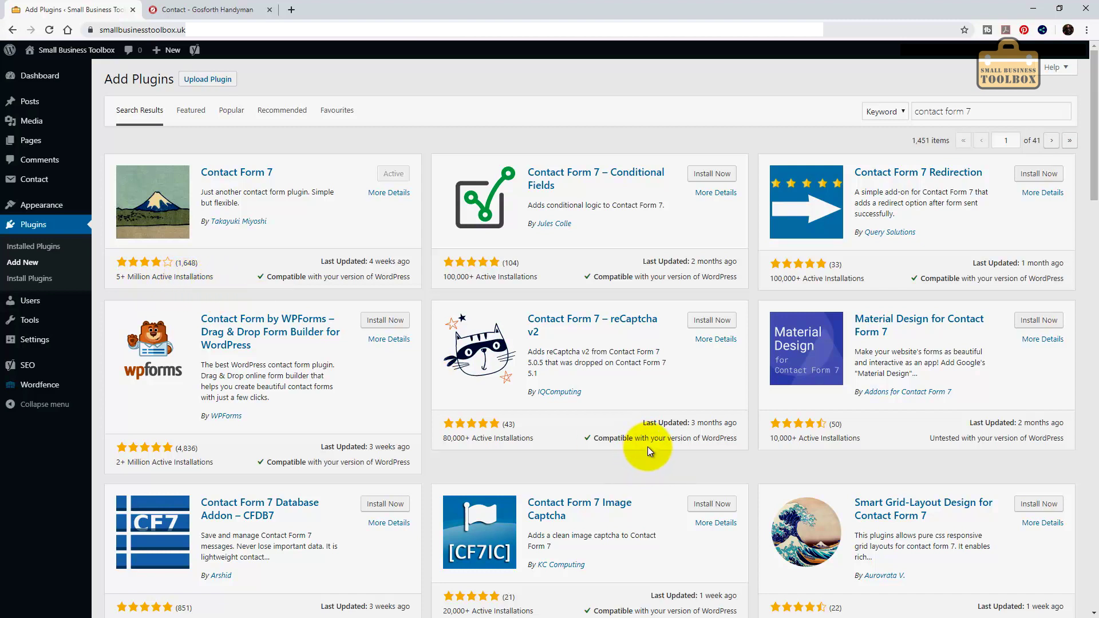
pyautogui.scroll(-10, 647, 446)
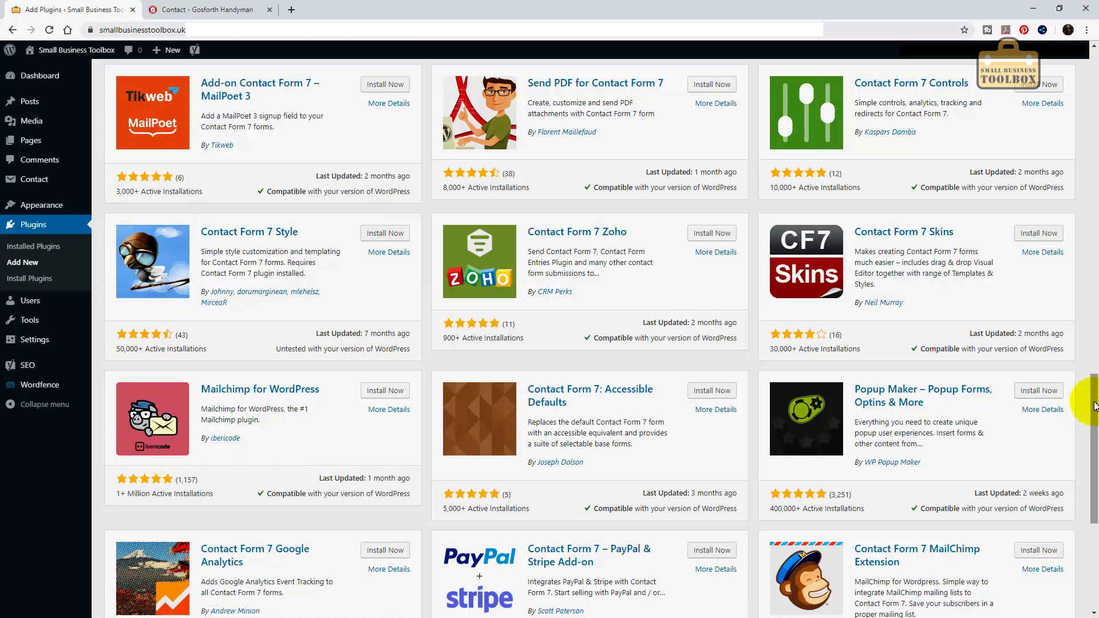
pyautogui.moveTo(1093, 394); pyautogui.dragTo(1092, 61)
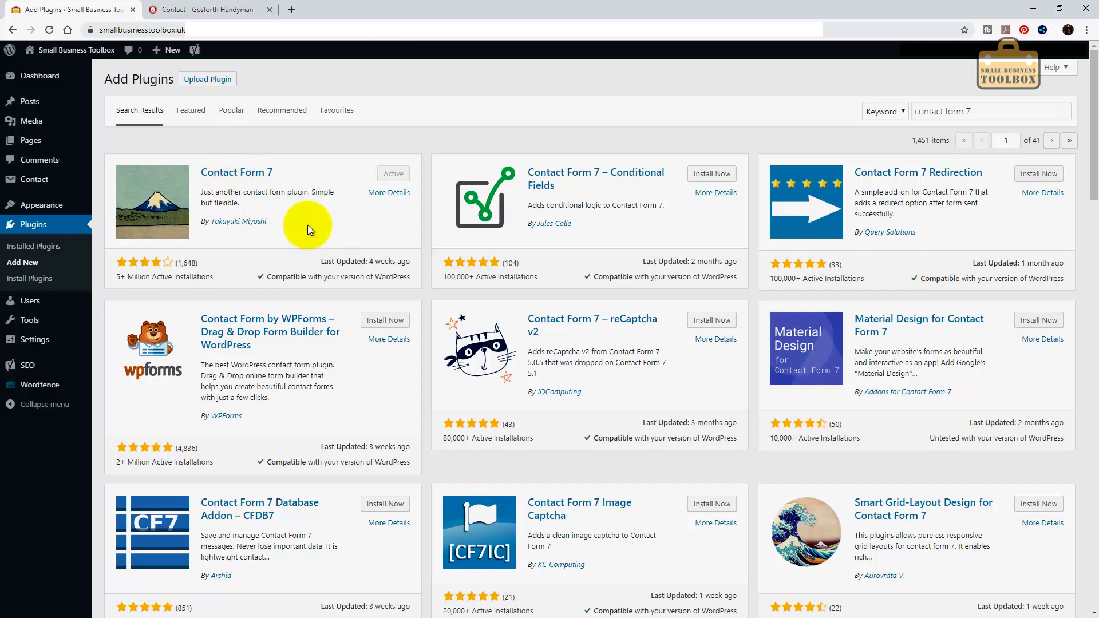
# - Read the one-star 'Complete Trash' review of Contact Form 7, scrolling down and back up
pyautogui.click(378, 194)
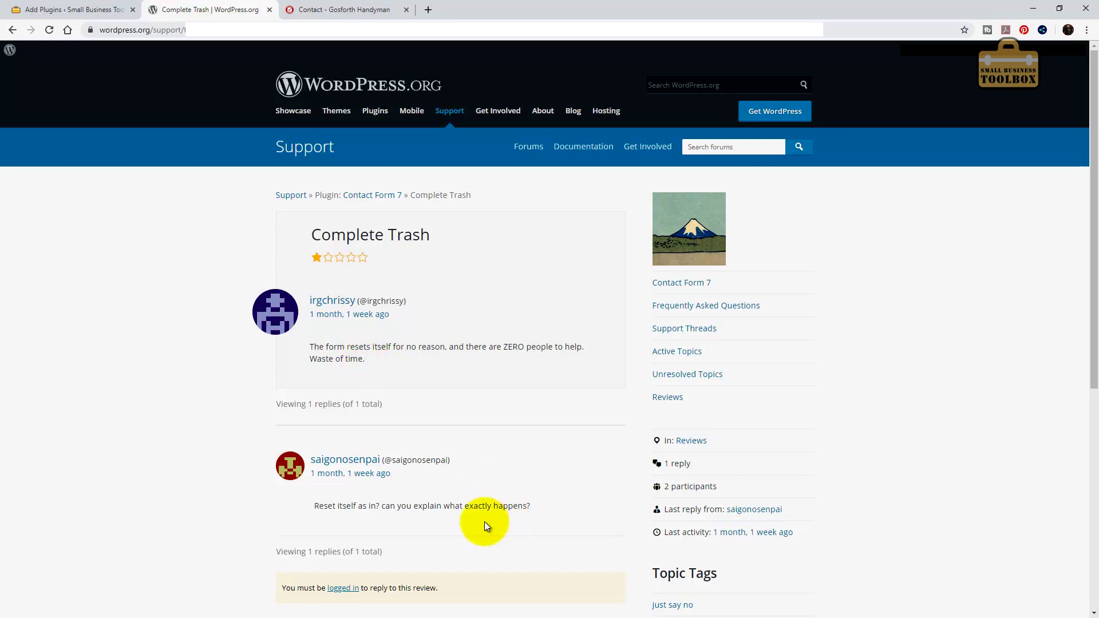
pyautogui.scroll(-2, 401, 498)
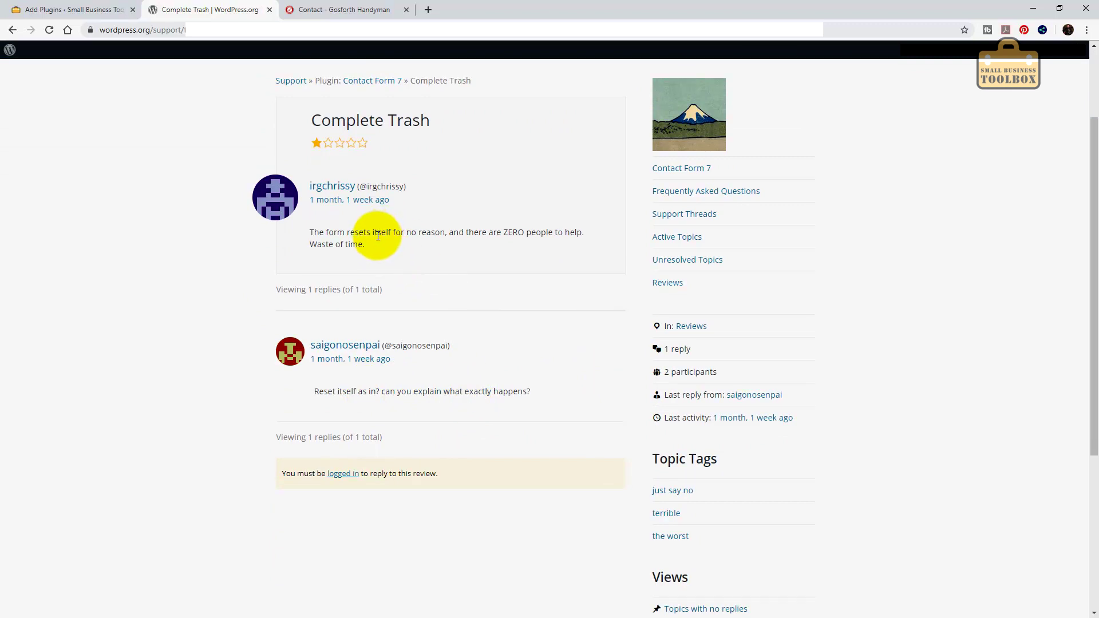
pyautogui.scroll(2, 470, 230)
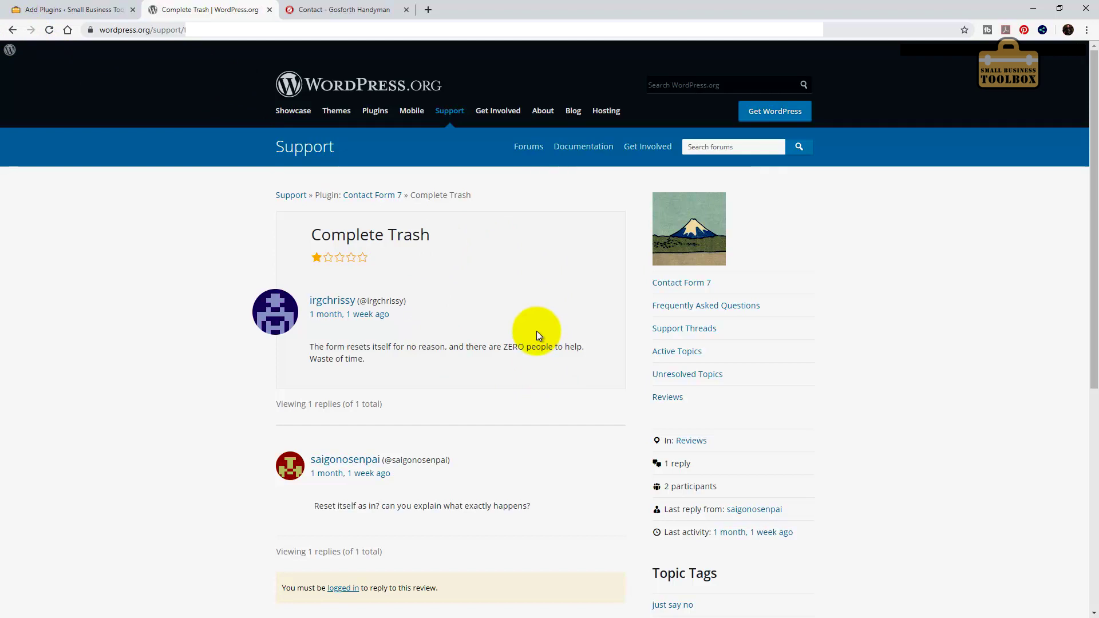
pyautogui.hotkey('alt', 'Left')
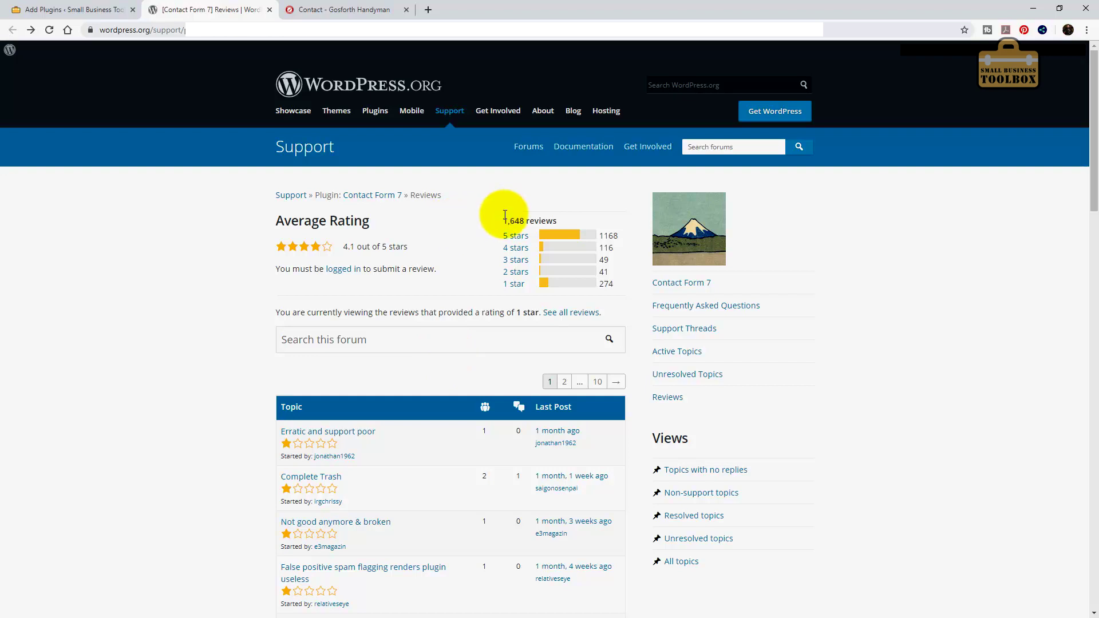
pyautogui.click(517, 287)
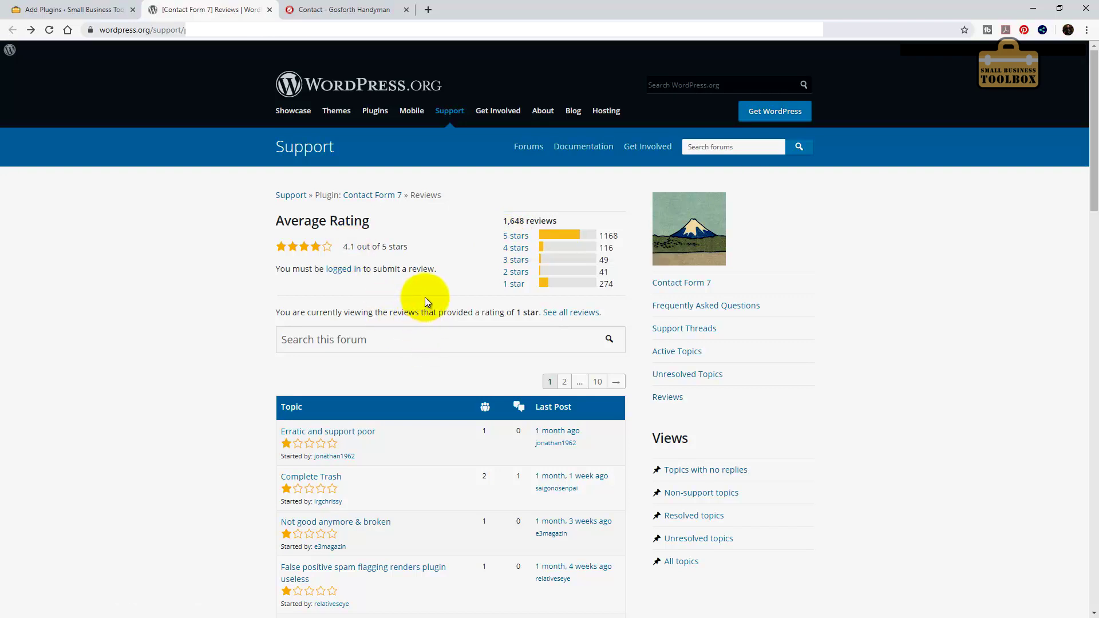
# - Close the reviews page and Contact Form 7 details, then search the directory for 'contact'
pyautogui.hotkey('ctrl', 'w')
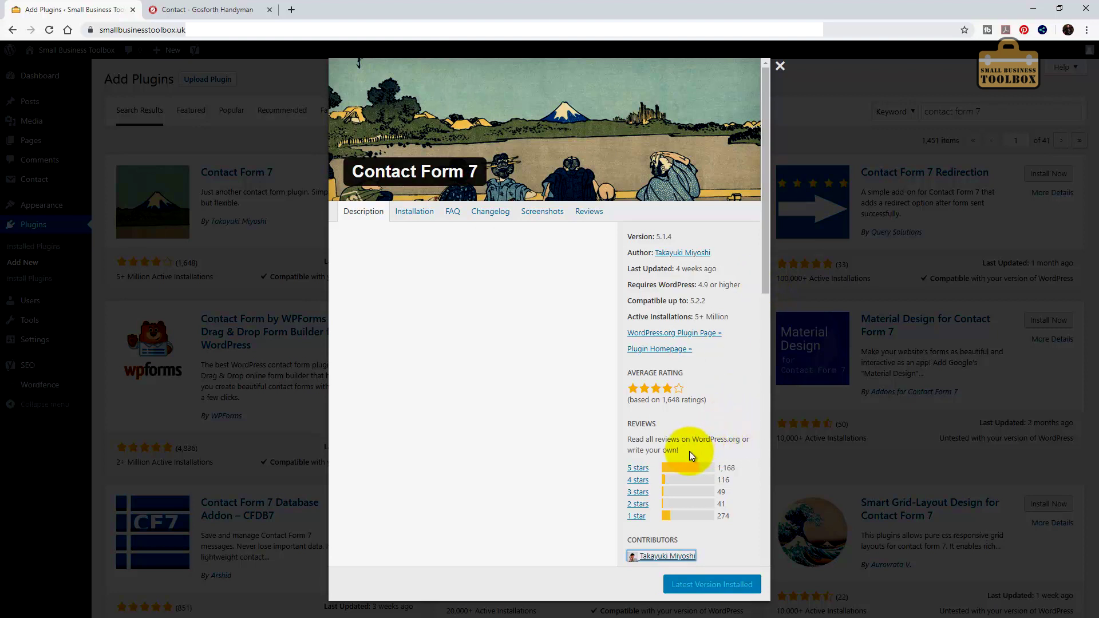
pyautogui.press('Escape')
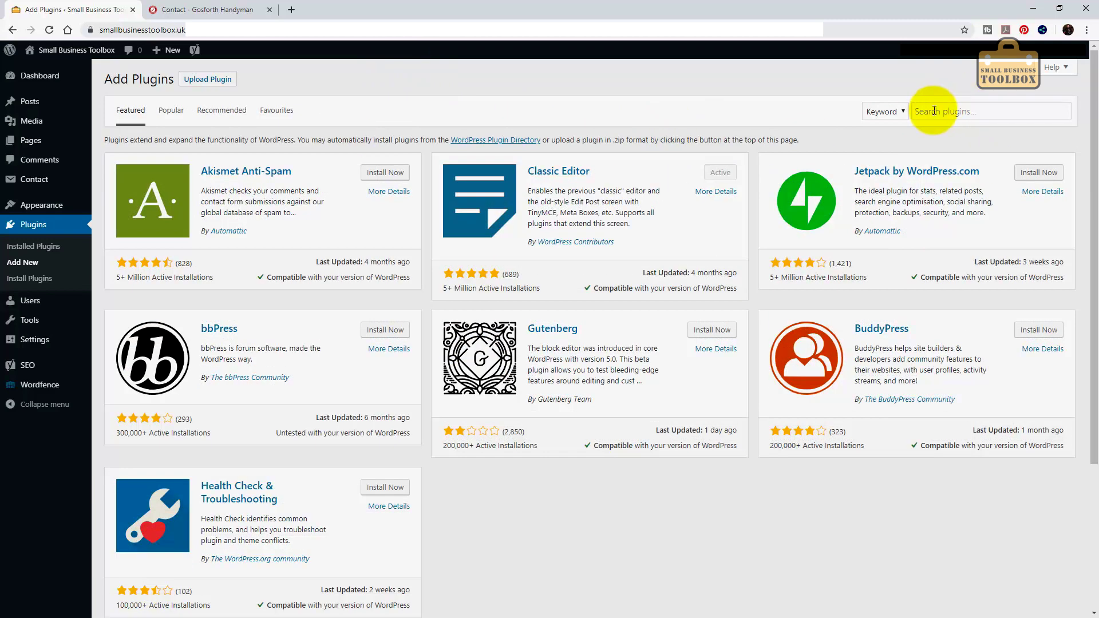
pyautogui.click(933, 112)
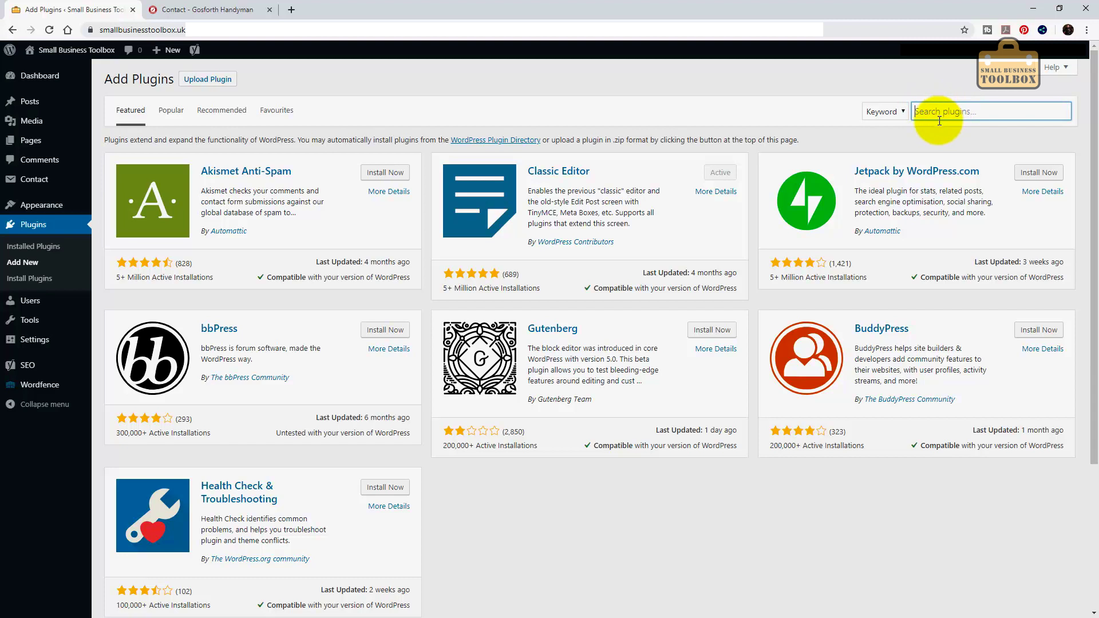
pyautogui.write('conta')
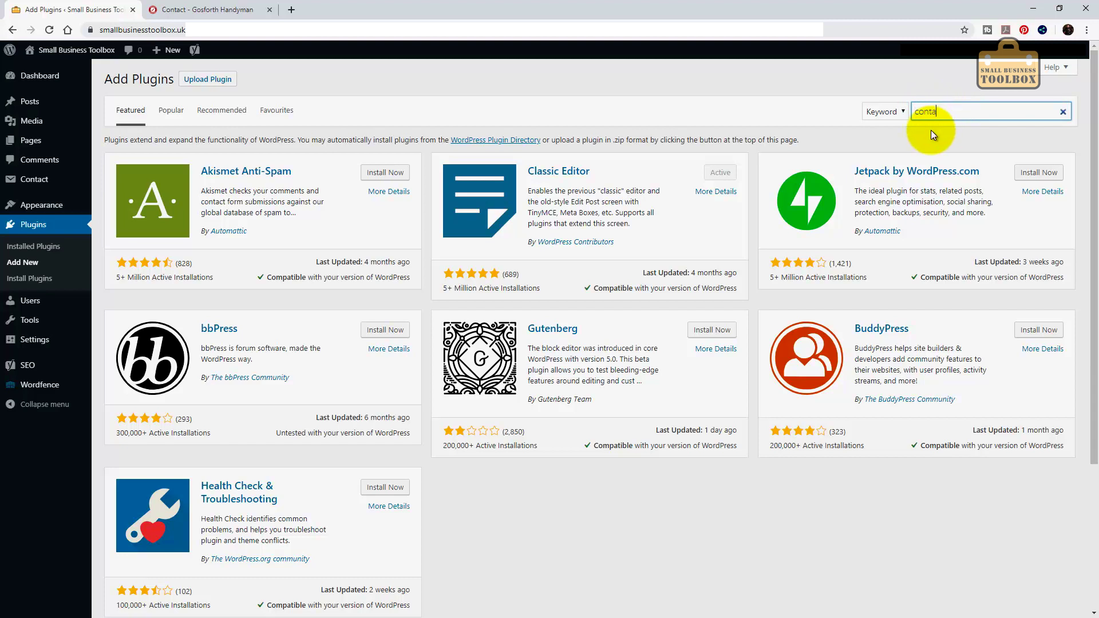
pyautogui.hotkey('ctrl', 'a')
pyautogui.press('BackSpace')
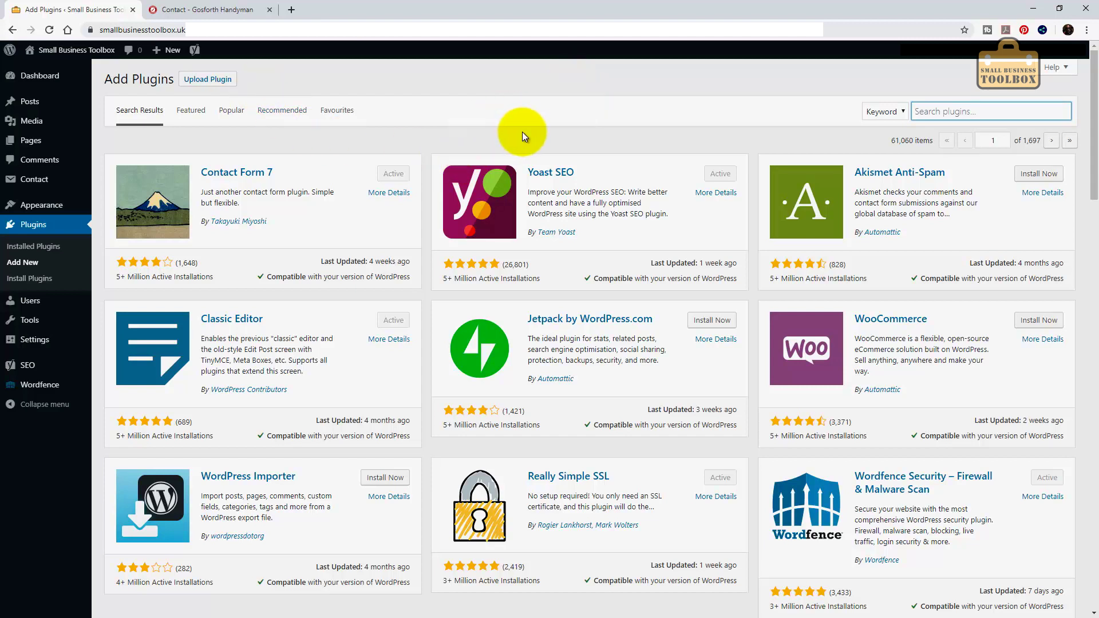
# - Open the Upload Plugin panel, then return to the Installed Plugins list with all 12 plugins active
pyautogui.click(215, 83)
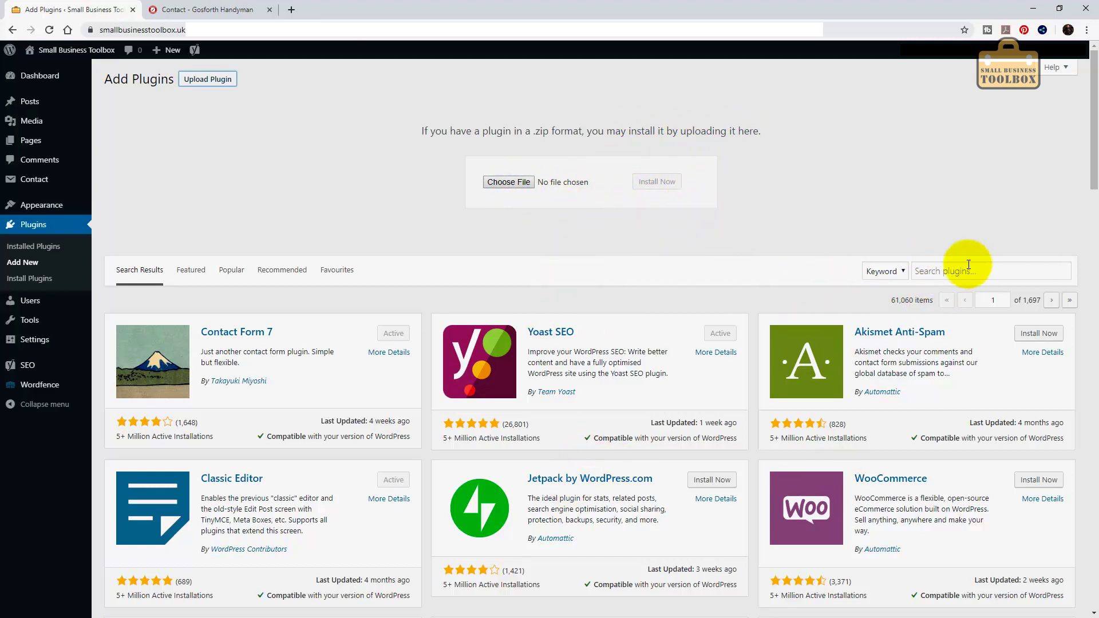
pyautogui.click(935, 271)
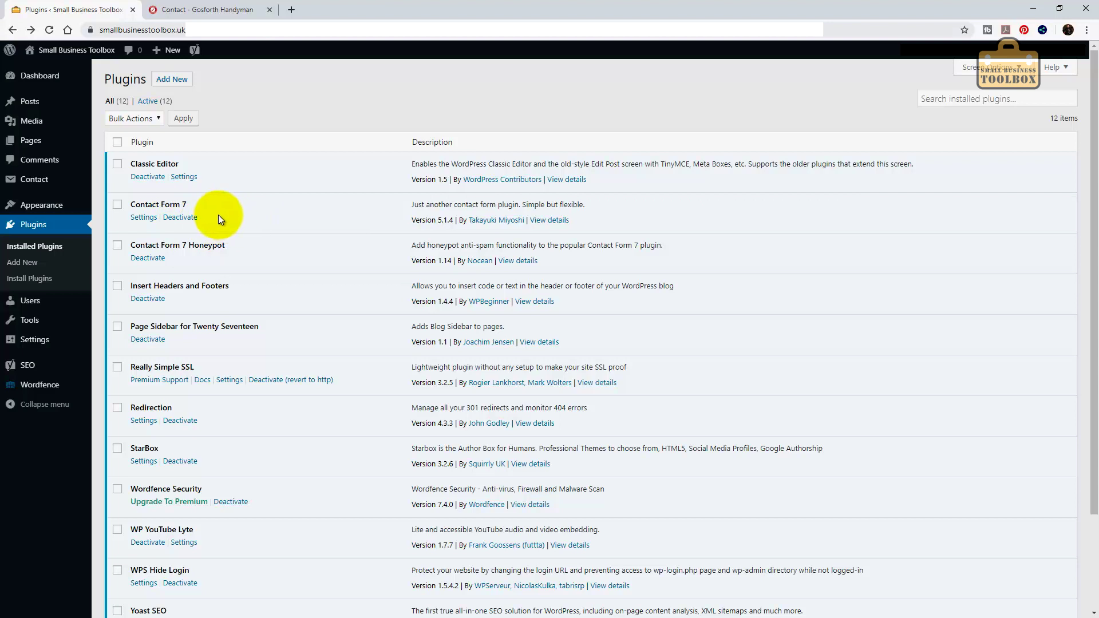
# - Switch to the Gosforth Handyman Contact tab, scroll the page, and select the intro text from 'guarantee' onward
pyautogui.click(208, 8)
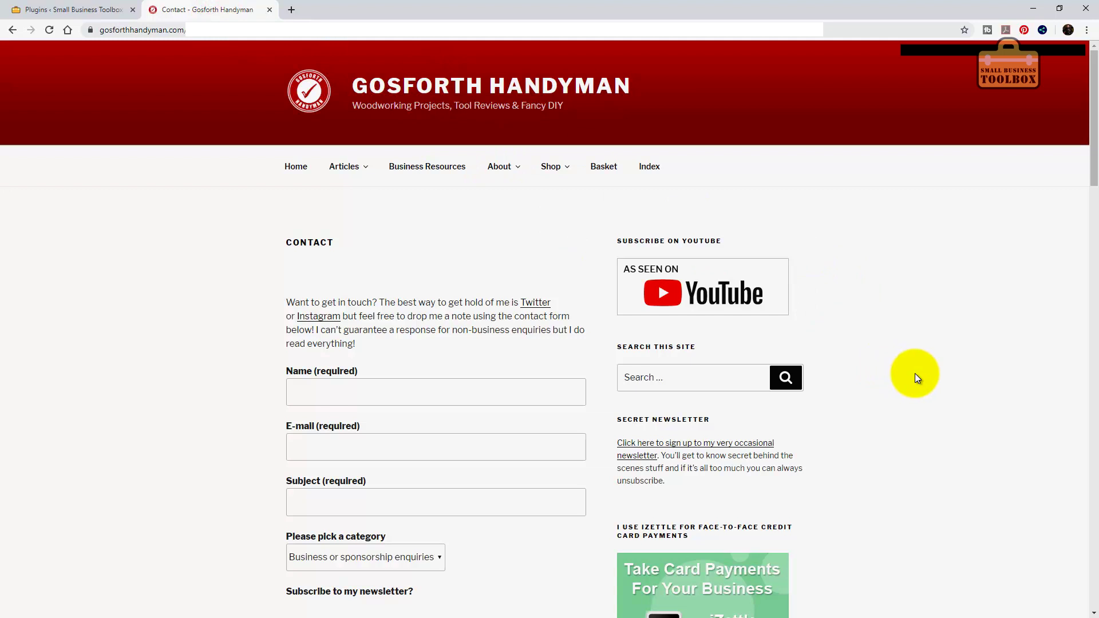
pyautogui.moveTo(1090, 150); pyautogui.dragTo(1073, 189)
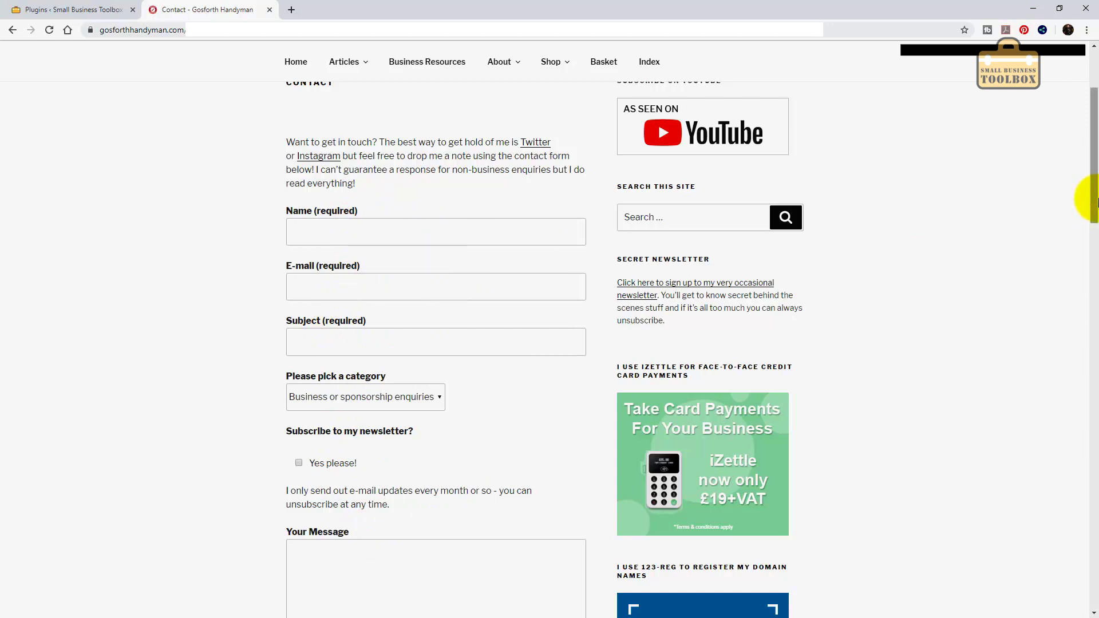
pyautogui.scroll(3, 1088, 203)
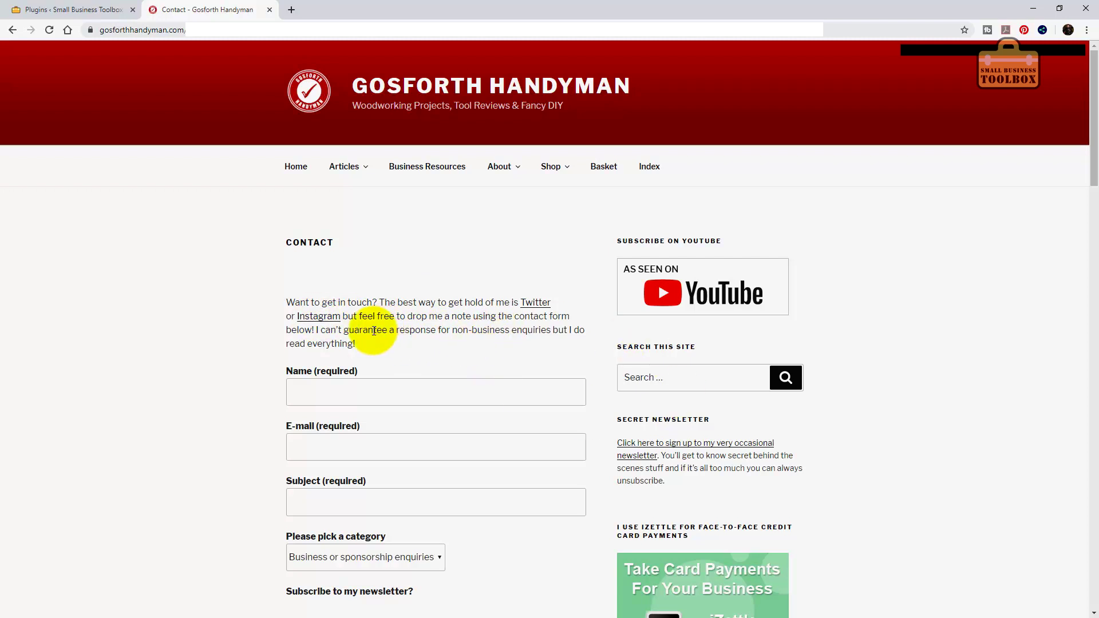
pyautogui.moveTo(344, 330); pyautogui.dragTo(463, 333)
# - Clear the text selection and focus the Name, E-mail and Subject fields in turn
pyautogui.click(463, 333)
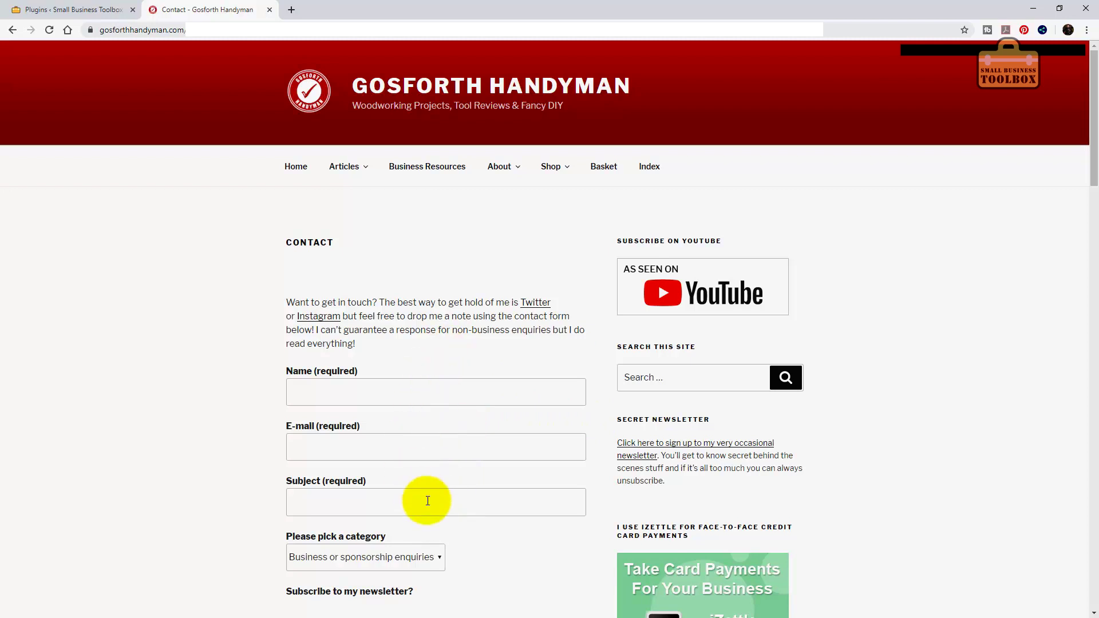
pyautogui.click(429, 394)
pyautogui.click(431, 450)
pyautogui.click(422, 502)
pyautogui.click(420, 453)
pyautogui.click(421, 393)
pyautogui.click(396, 447)
pyautogui.click(397, 507)
# - Cycle through the form fields again, move focus back to Name, then switch browser tabs
pyautogui.click(427, 394)
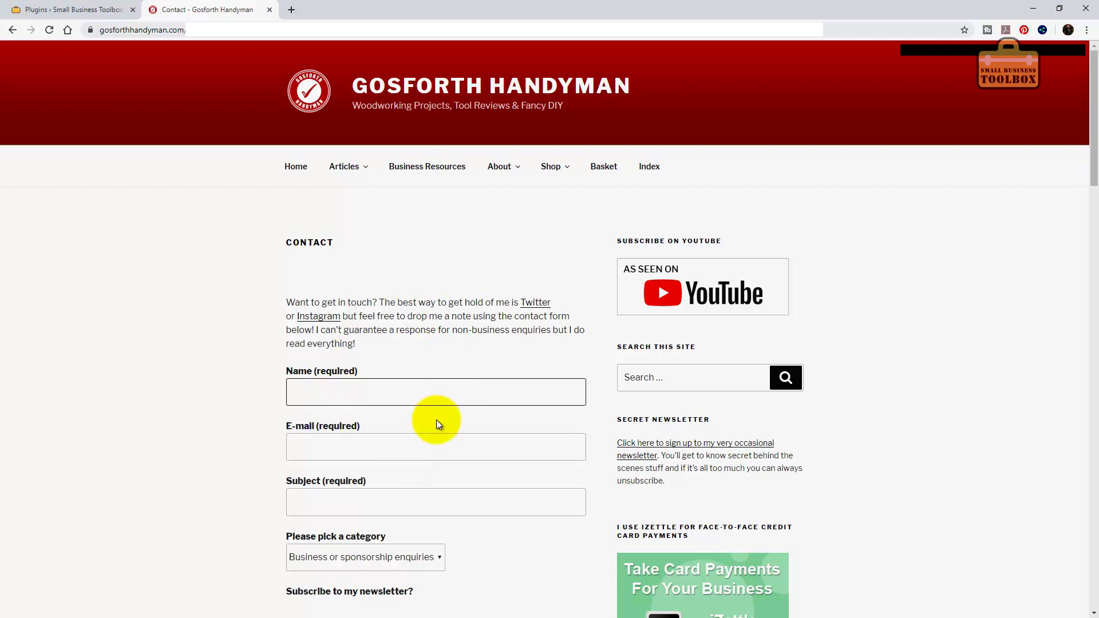
pyautogui.click(415, 446)
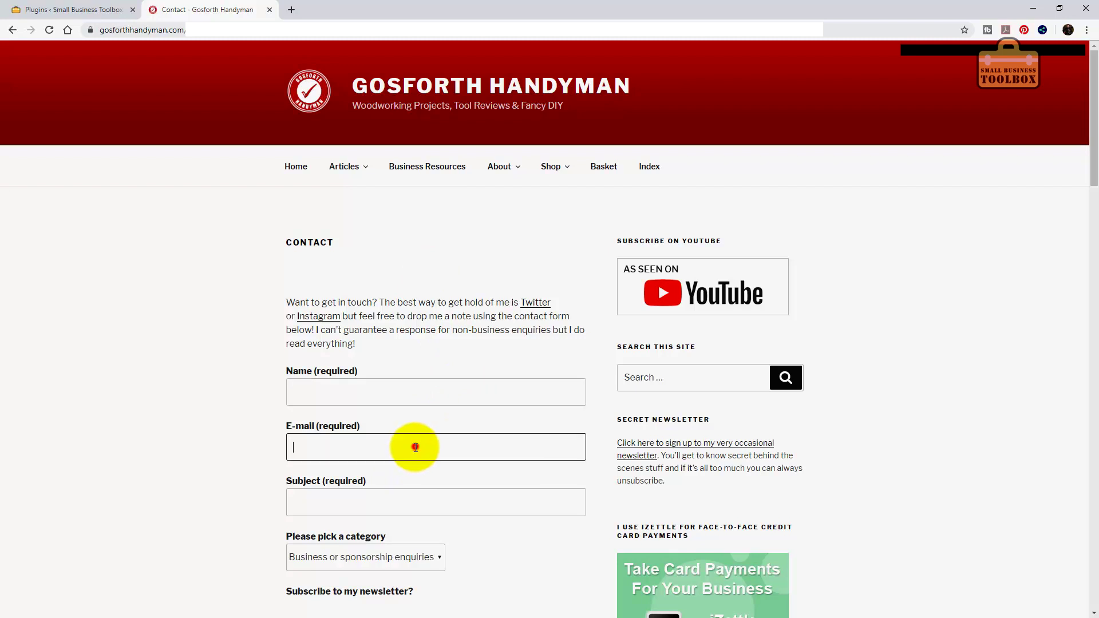
pyautogui.click(396, 505)
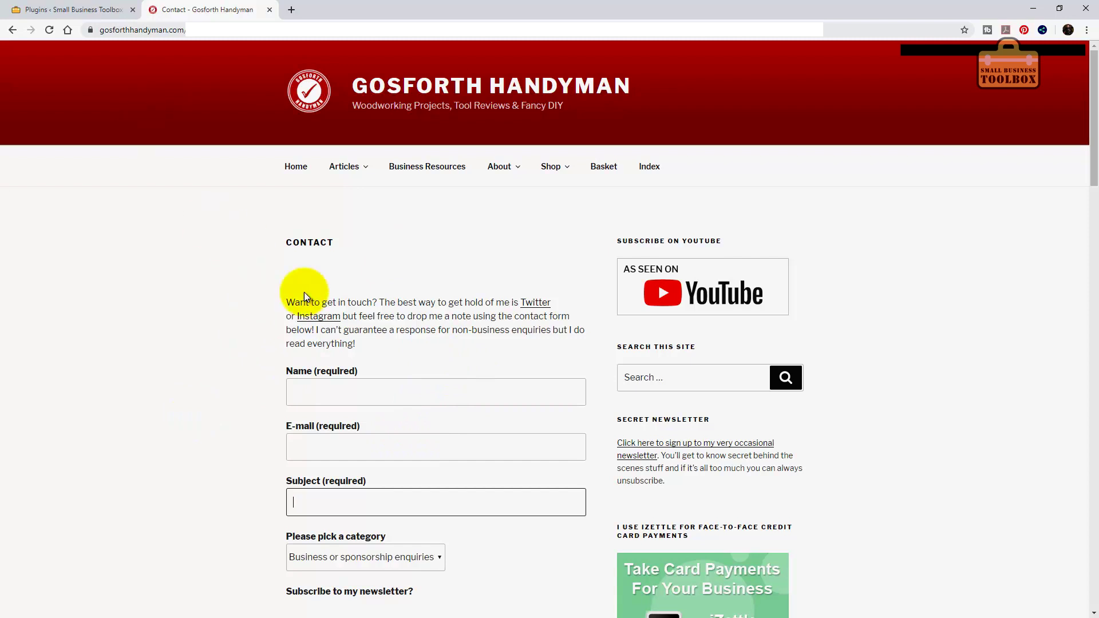
pyautogui.click(447, 395)
pyautogui.click(444, 447)
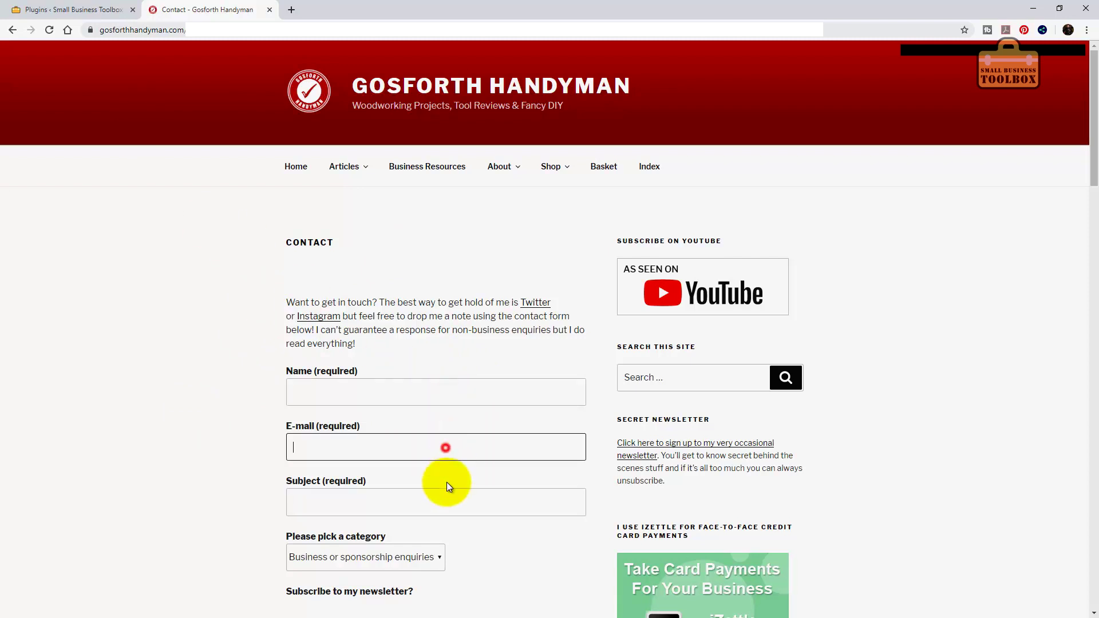
pyautogui.hotkey('shift', 'Tab')
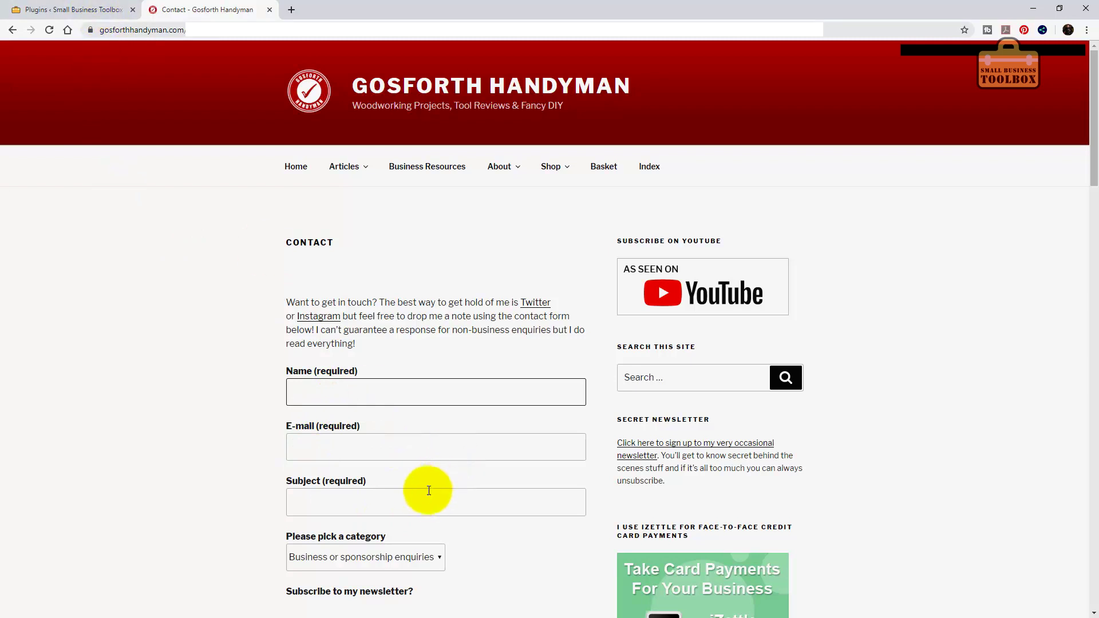
pyautogui.hotkey('ctrl', 'shift', 'Tab')
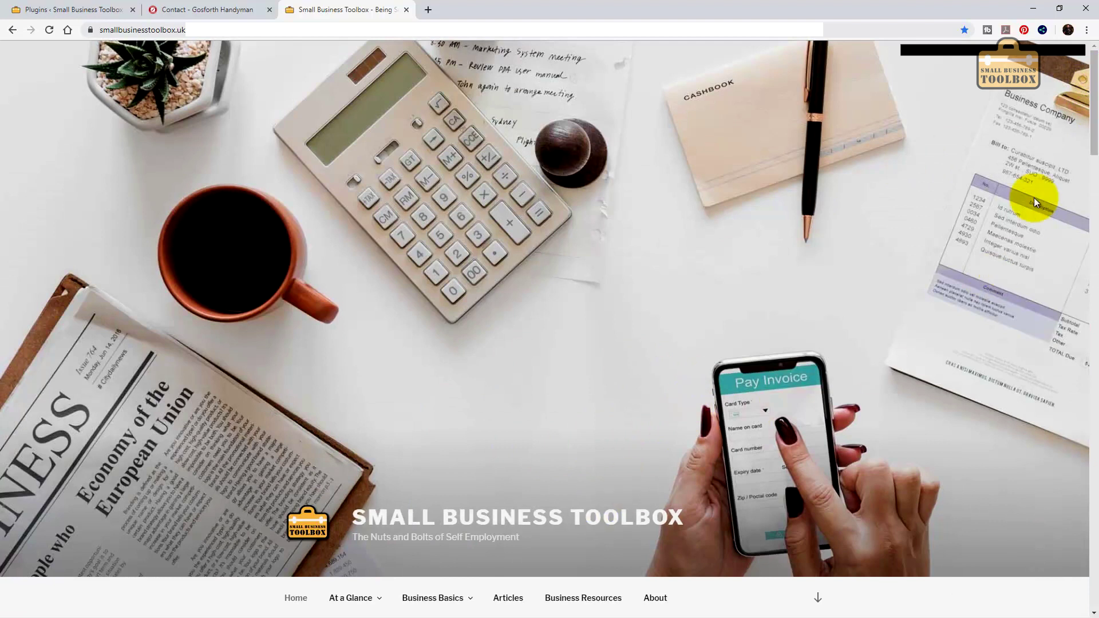
# - Scroll the Small Business Toolbox homepage and open its Articles page
pyautogui.scroll(-3, 1052, 168)
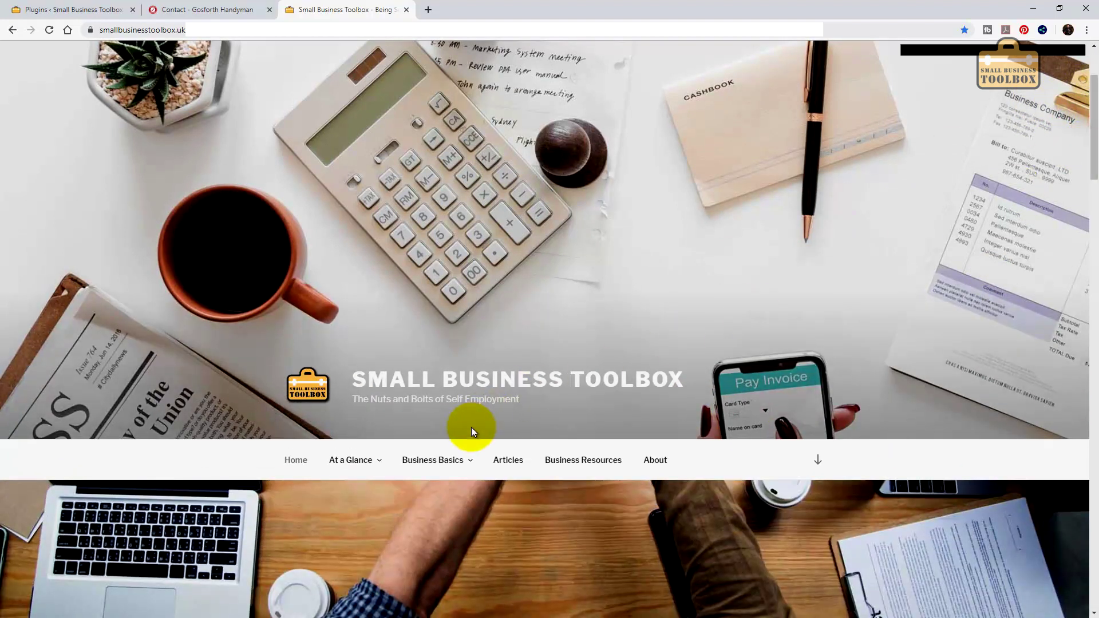
pyautogui.click(507, 460)
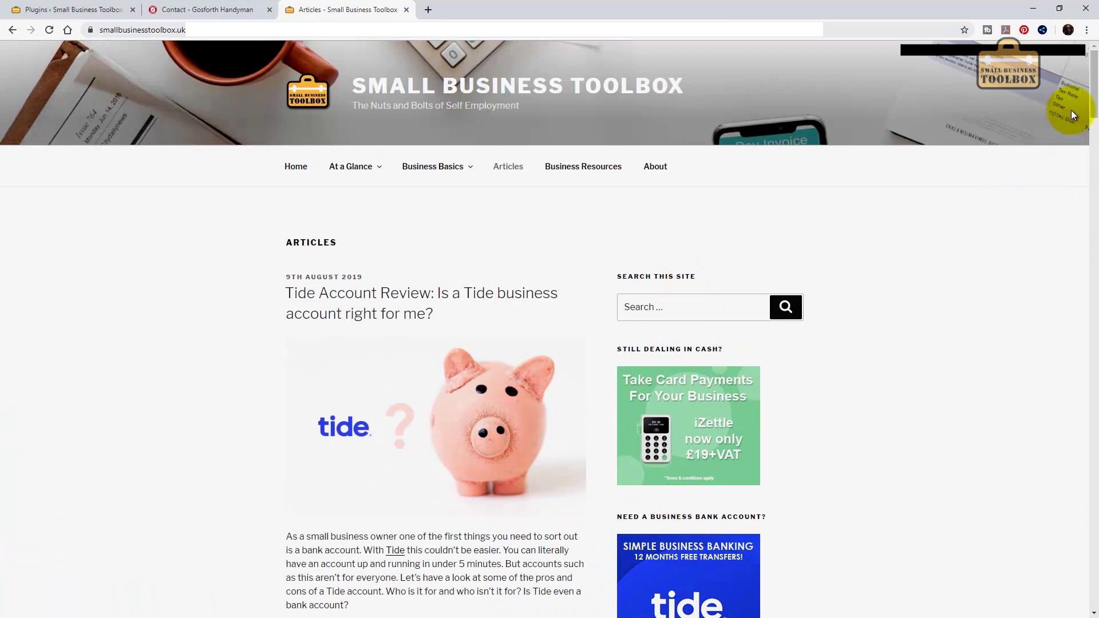
pyautogui.scroll(-10, 1080, 173)
pyautogui.scroll(10, 667, 327)
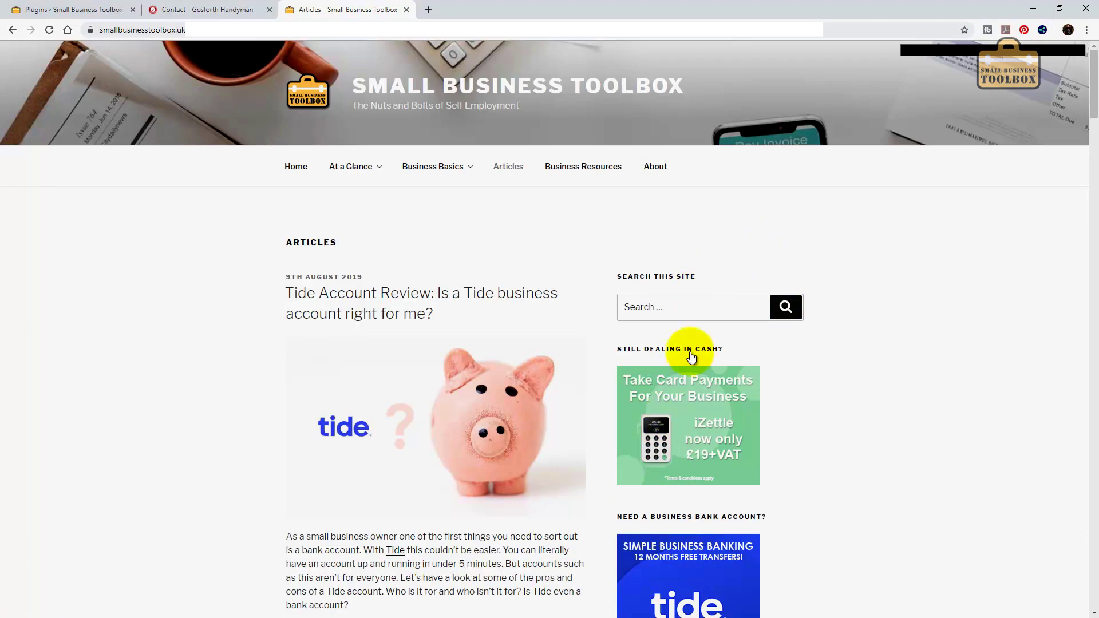
# - Open the Small Business Basics page, then return to the WordPress Plugins admin tab
pyautogui.moveTo(661, 551)
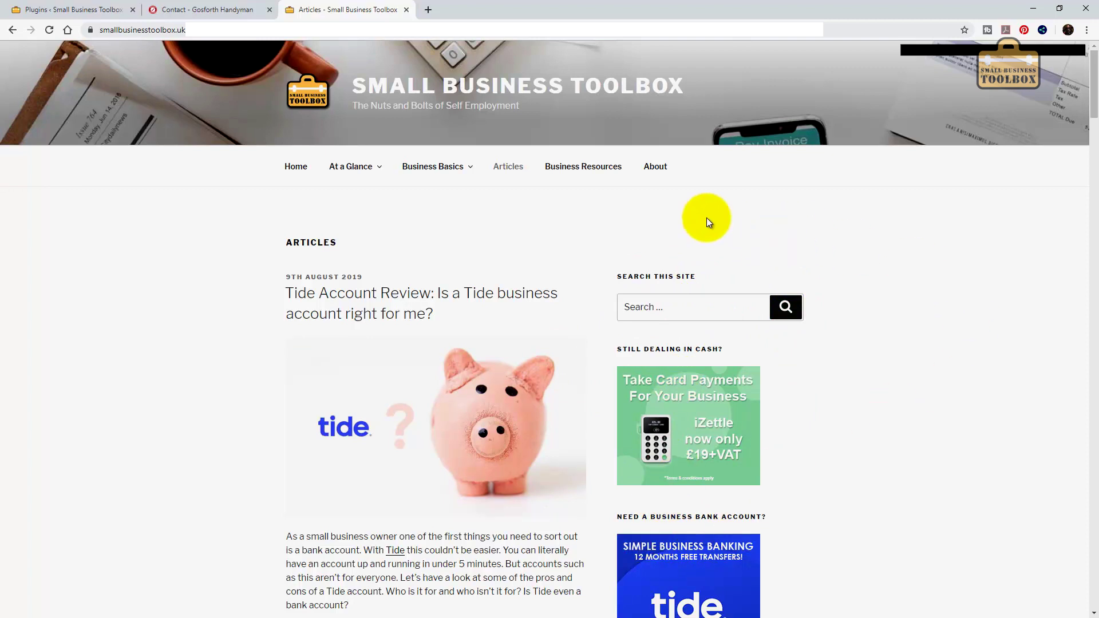
pyautogui.click(431, 167)
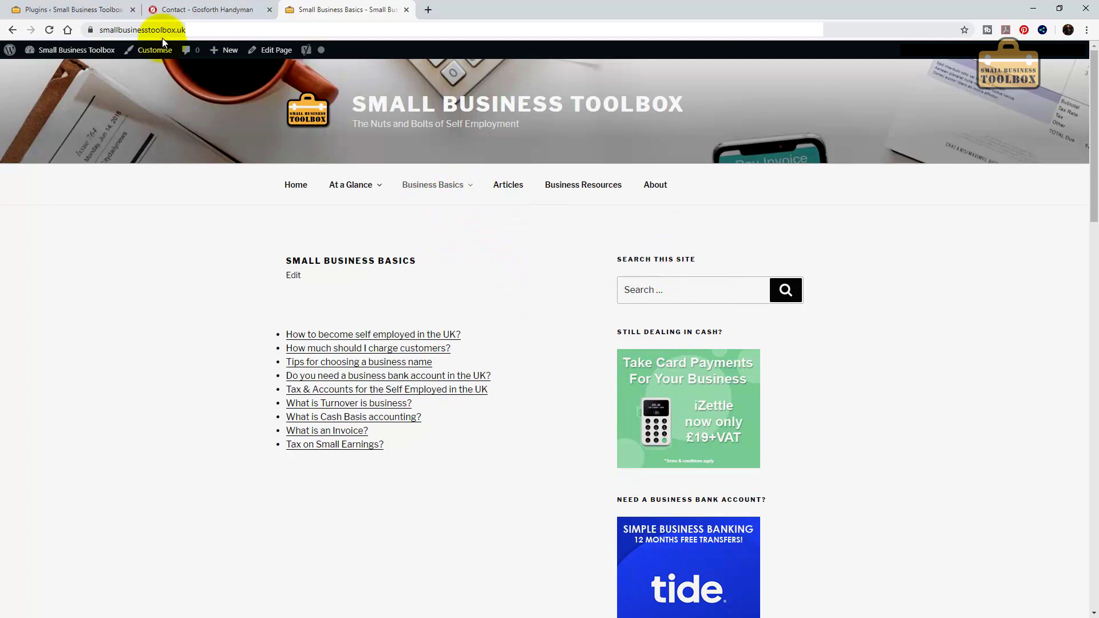
pyautogui.click(122, 10)
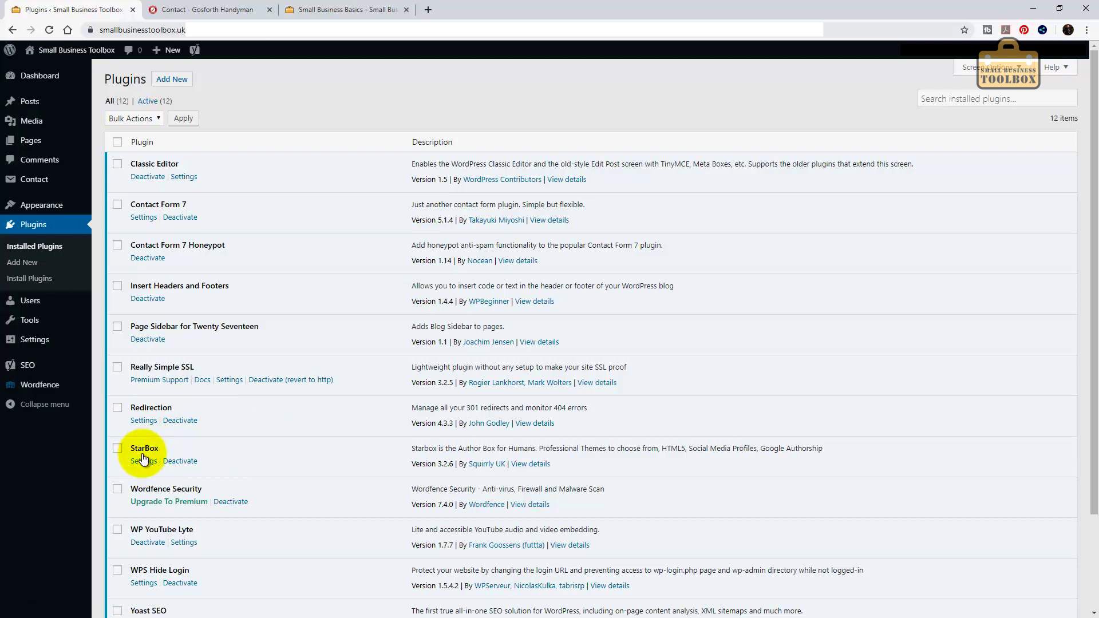
# - Switch to the browser tab showing the Tide Account Review article on the live site
pyautogui.click(370, 8)
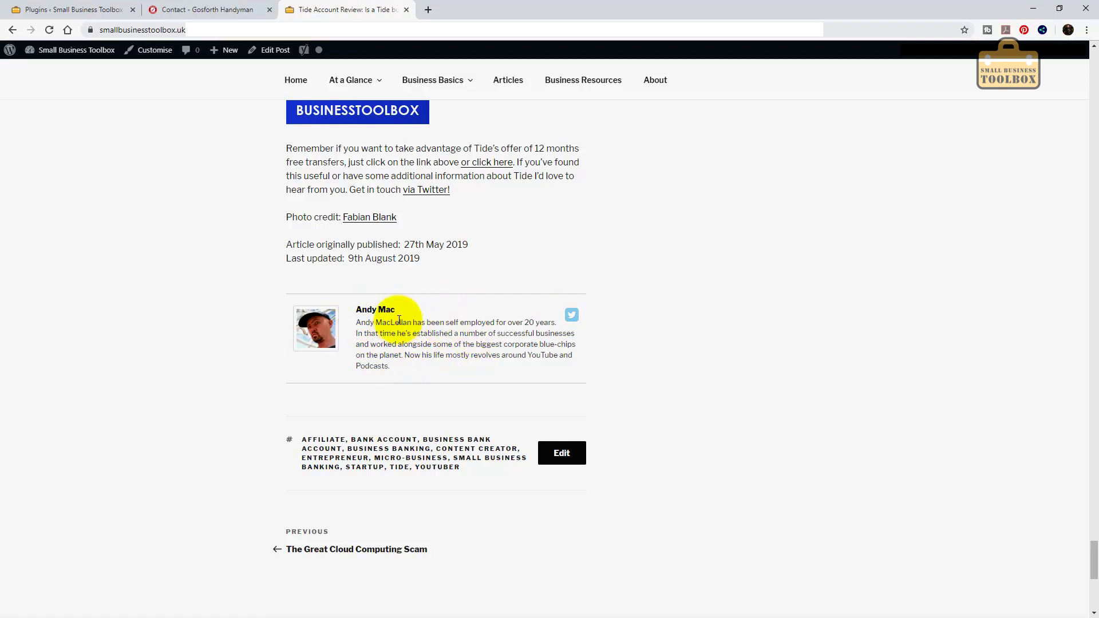
# - Switch back to the first browser tab with Ctrl+1
pyautogui.hotkey('ctrl', '1')
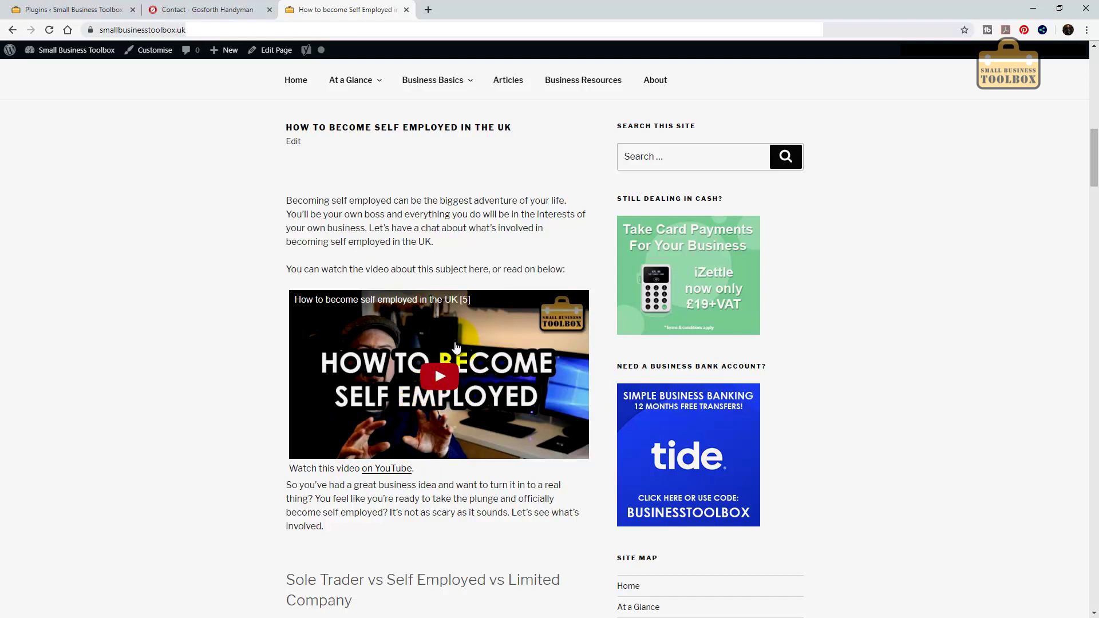
# - Return to the Installed Plugins page showing all 12 active plugins with Ctrl+1
pyautogui.hotkey('ctrl', '1')
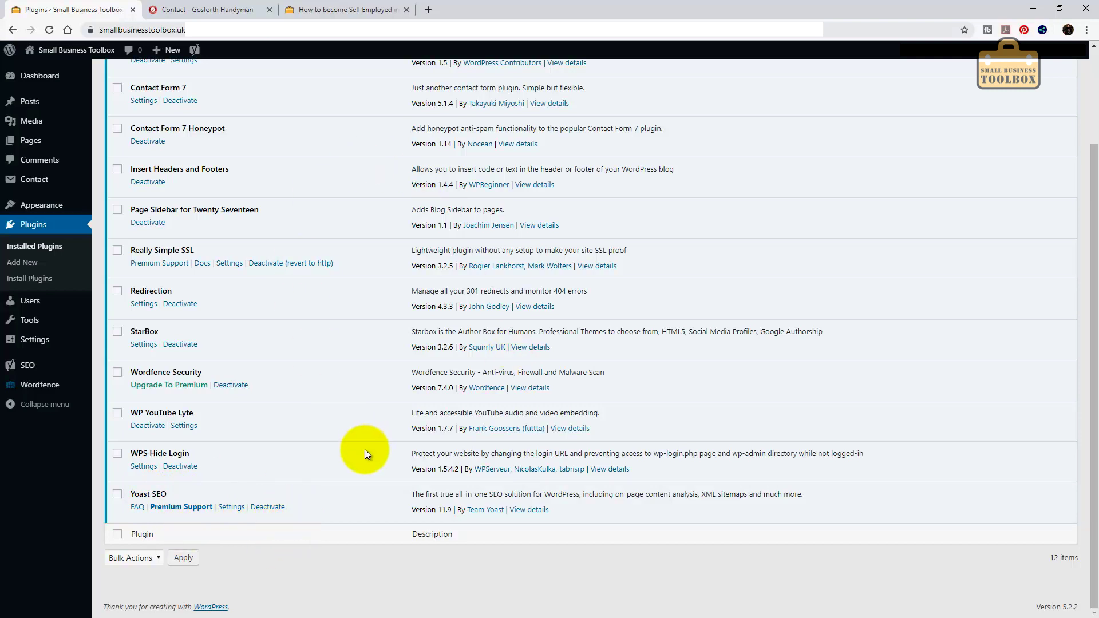
pyautogui.scroll(2, 430, 418)
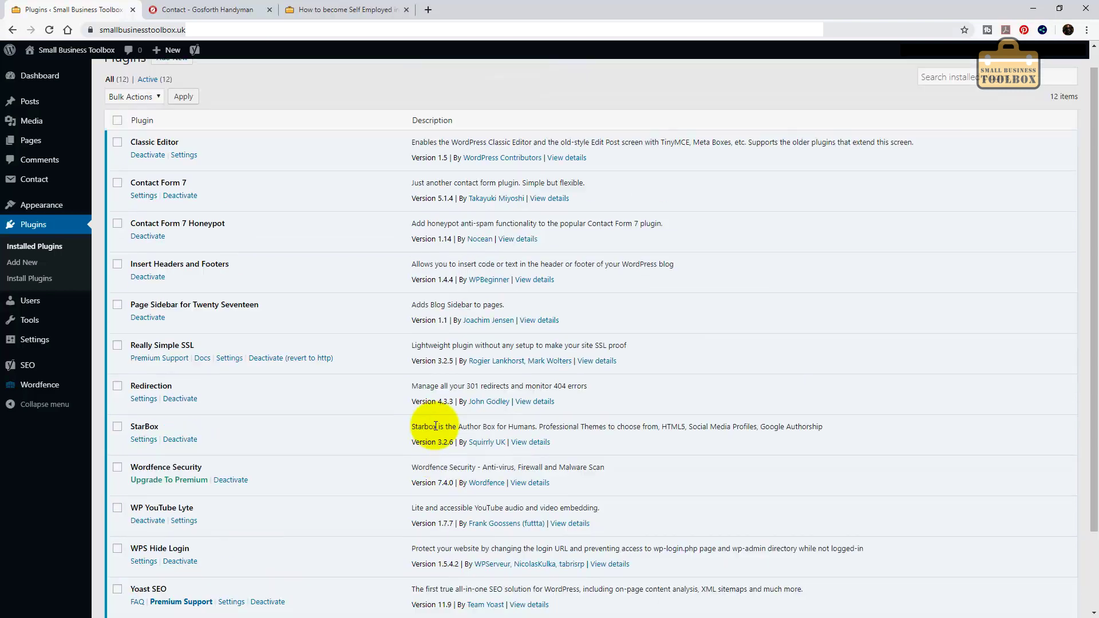
pyautogui.scroll(-1, 442, 409)
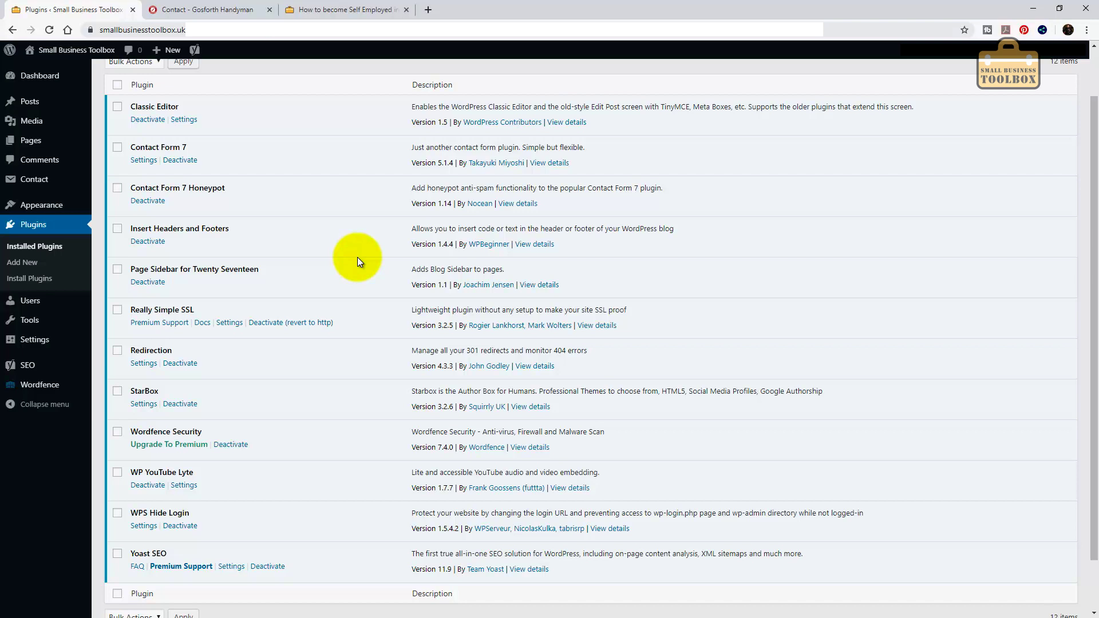
pyautogui.scroll(1, 380, 167)
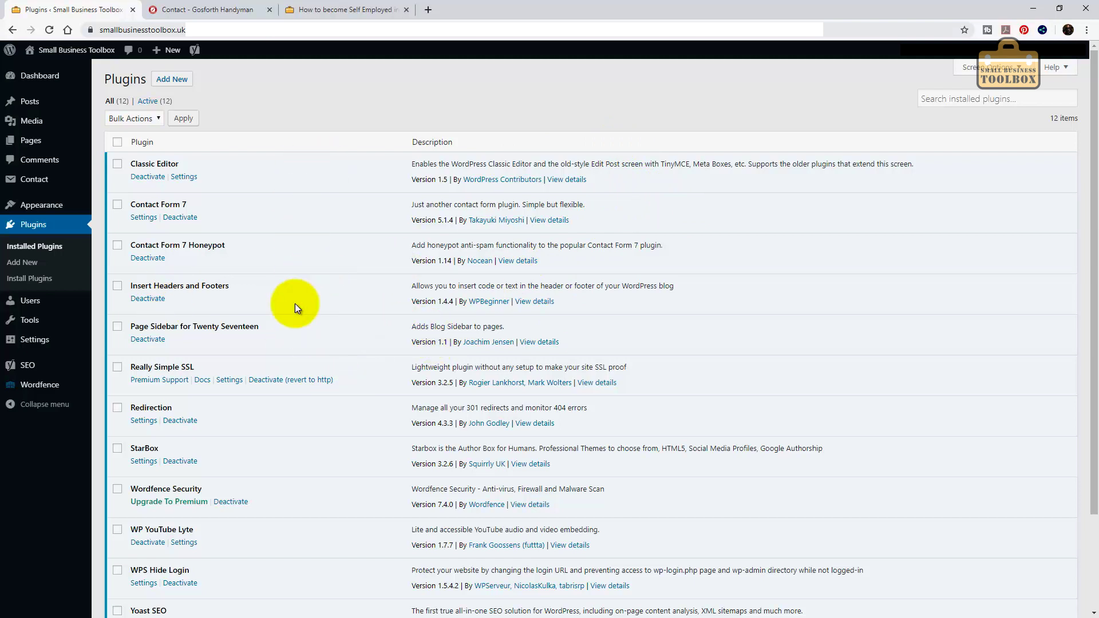
# - Deactivate Page Sidebar for Twenty Seventeen, then view the At a Glance and What is Turnover? pages without the sidebar
pyautogui.click(151, 342)
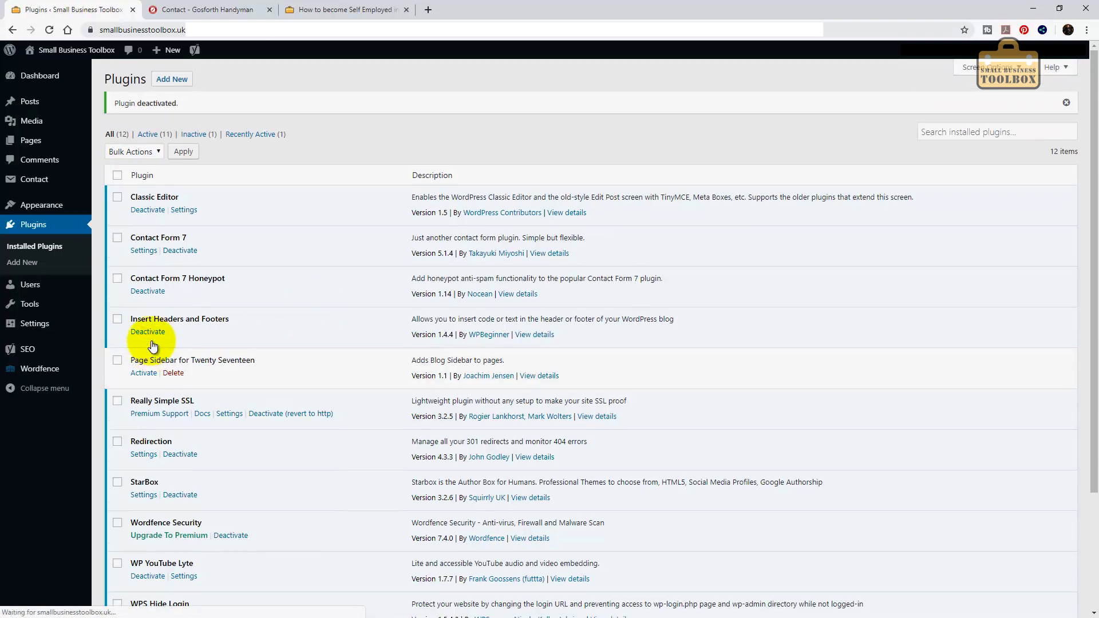
pyautogui.click(349, 7)
pyautogui.moveTo(362, 79)
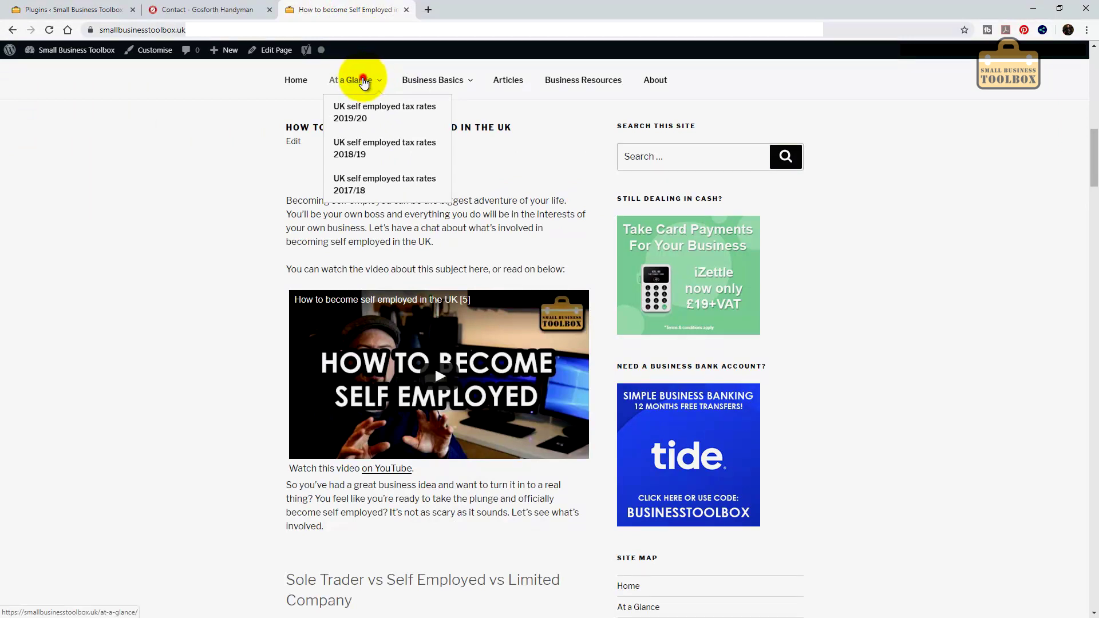
pyautogui.click(363, 80)
pyautogui.moveTo(412, 168)
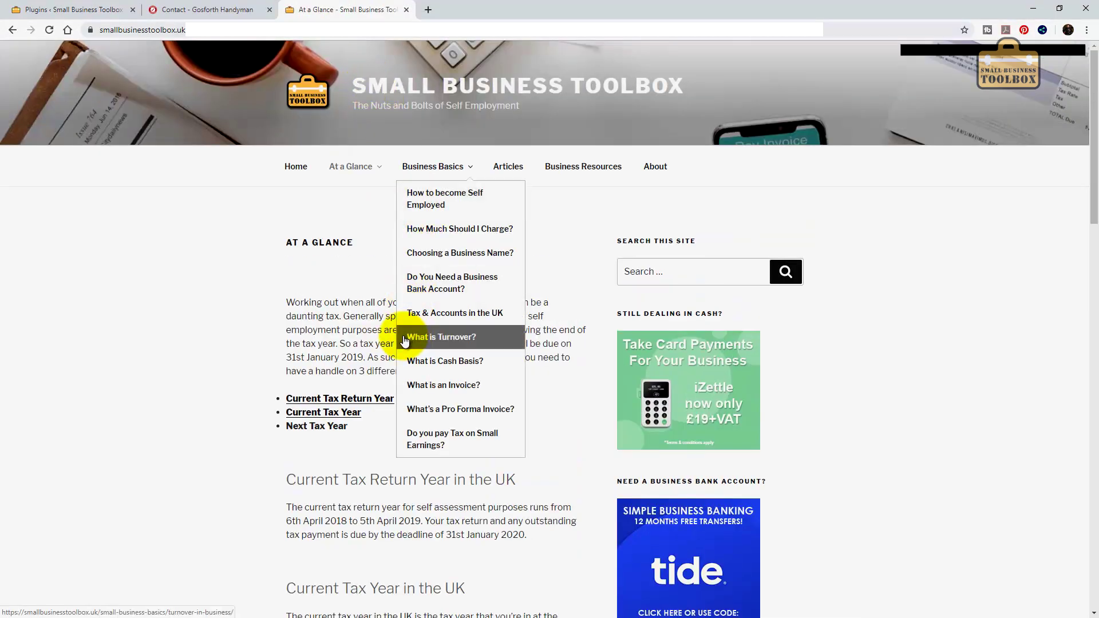
pyautogui.click(403, 339)
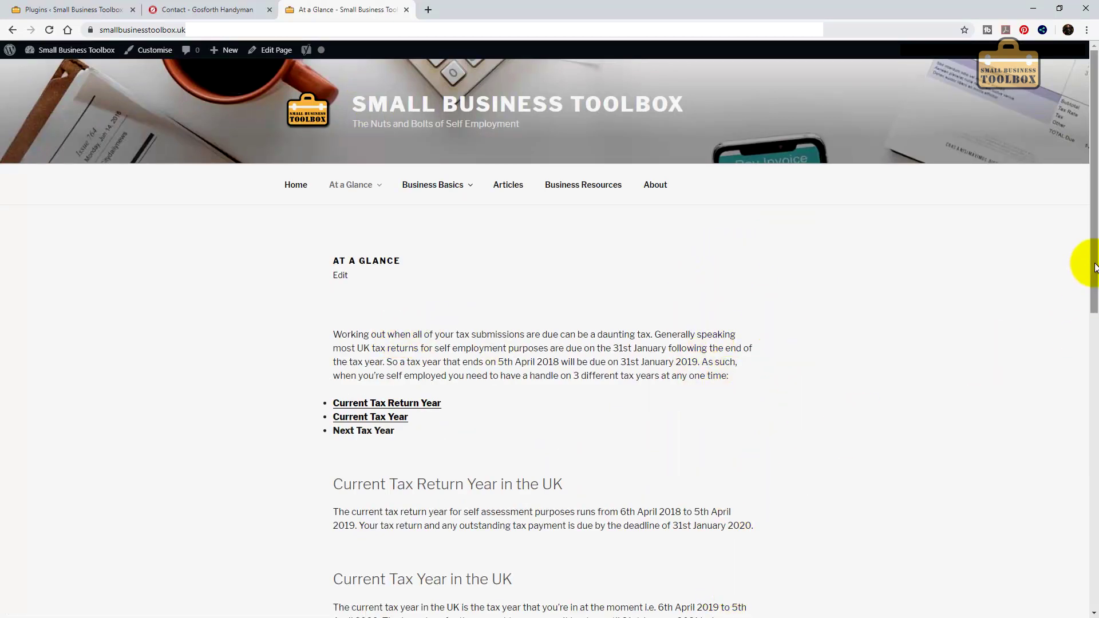
pyautogui.moveTo(1092, 265); pyautogui.dragTo(1082, 287)
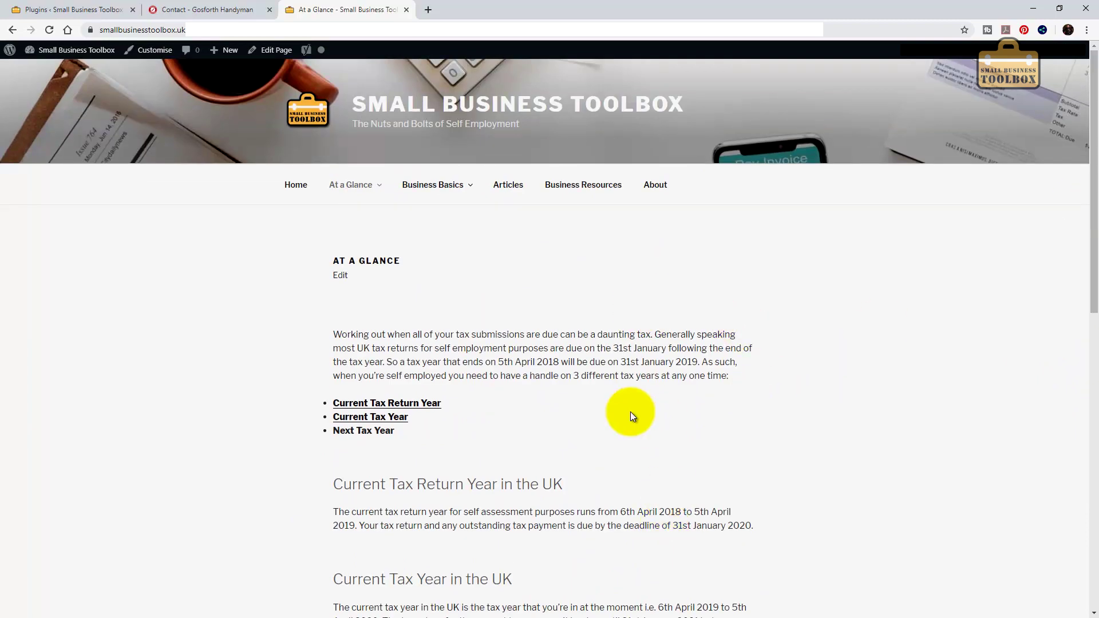
# - Activate Page Sidebar for Twenty Seventeen and confirm At a Glance shows its search and ad sidebar
pyautogui.click(97, 10)
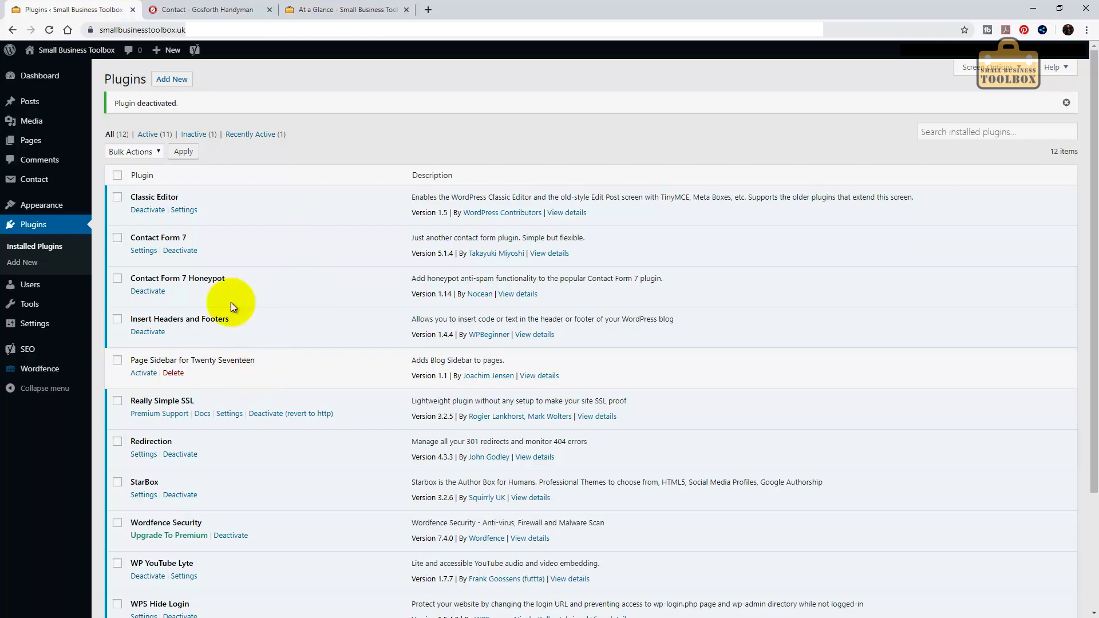
pyautogui.click(144, 373)
pyautogui.click(324, 5)
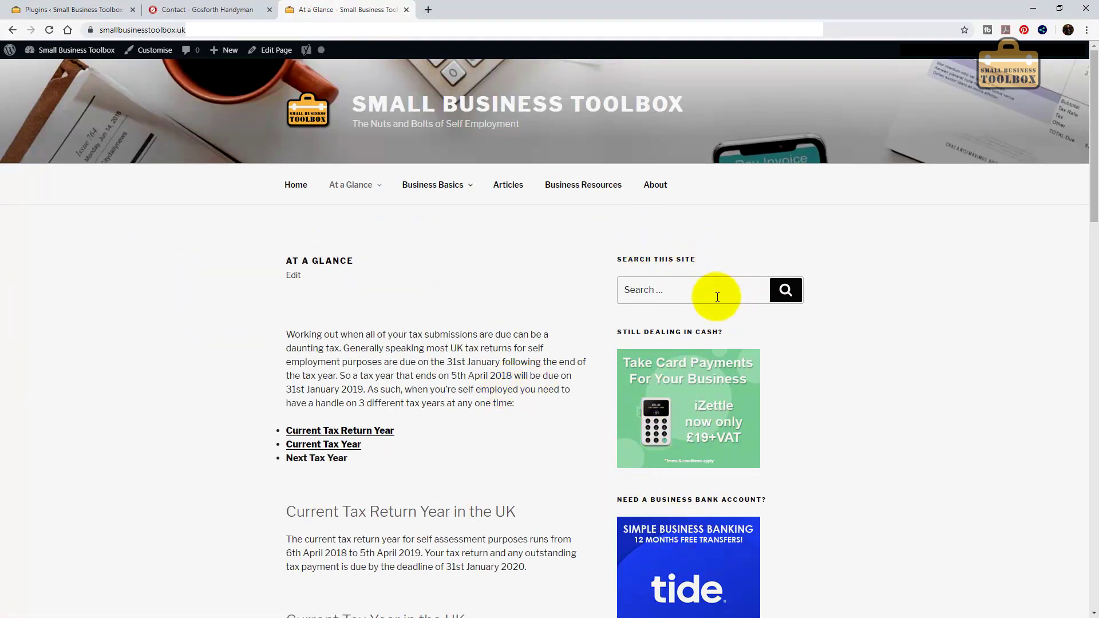
pyautogui.hotkey('ctrl', '1')
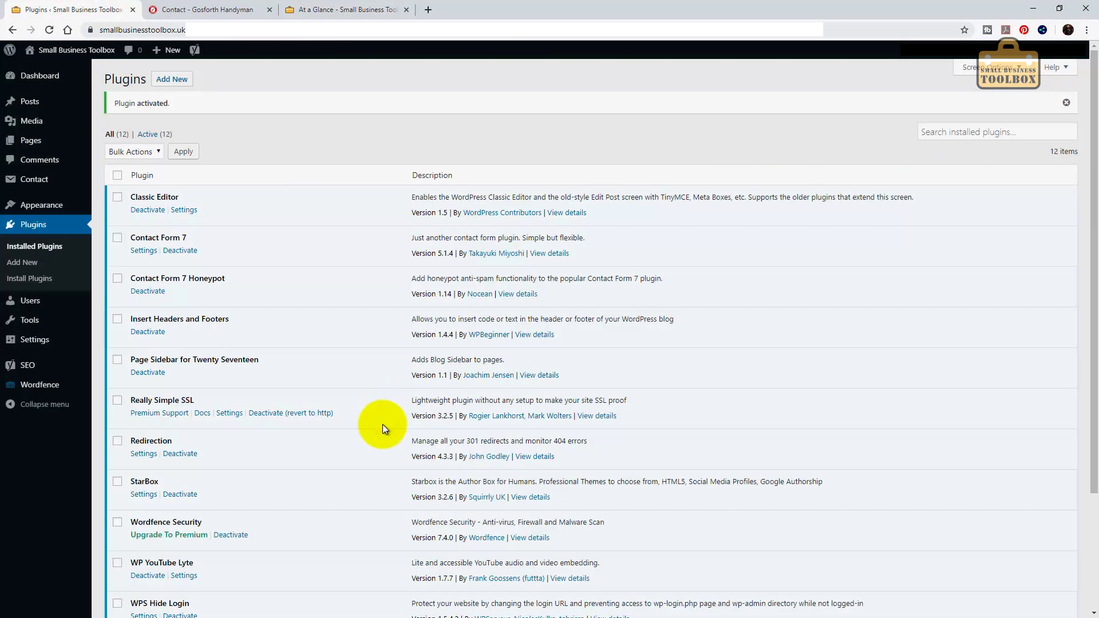